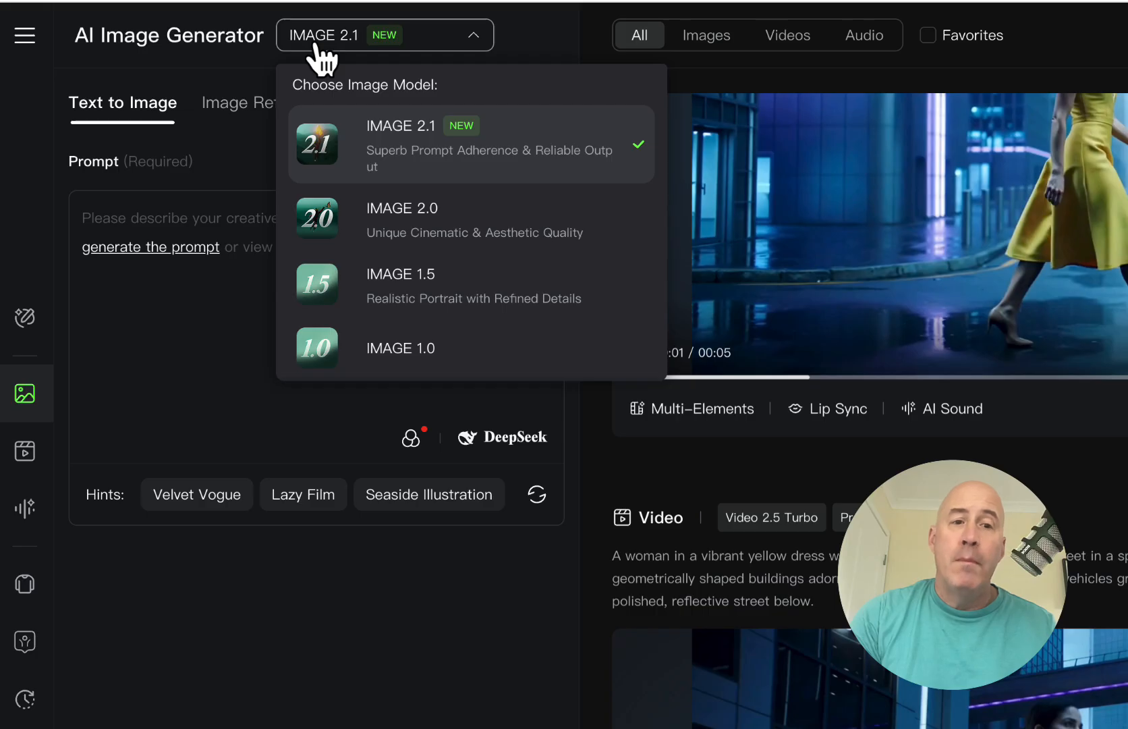
Step: Keep the IMAGE 2.1 model and switch to Image Reference, checking its Restyle and Elements modes
left_click(314, 46)
left_click(273, 111)
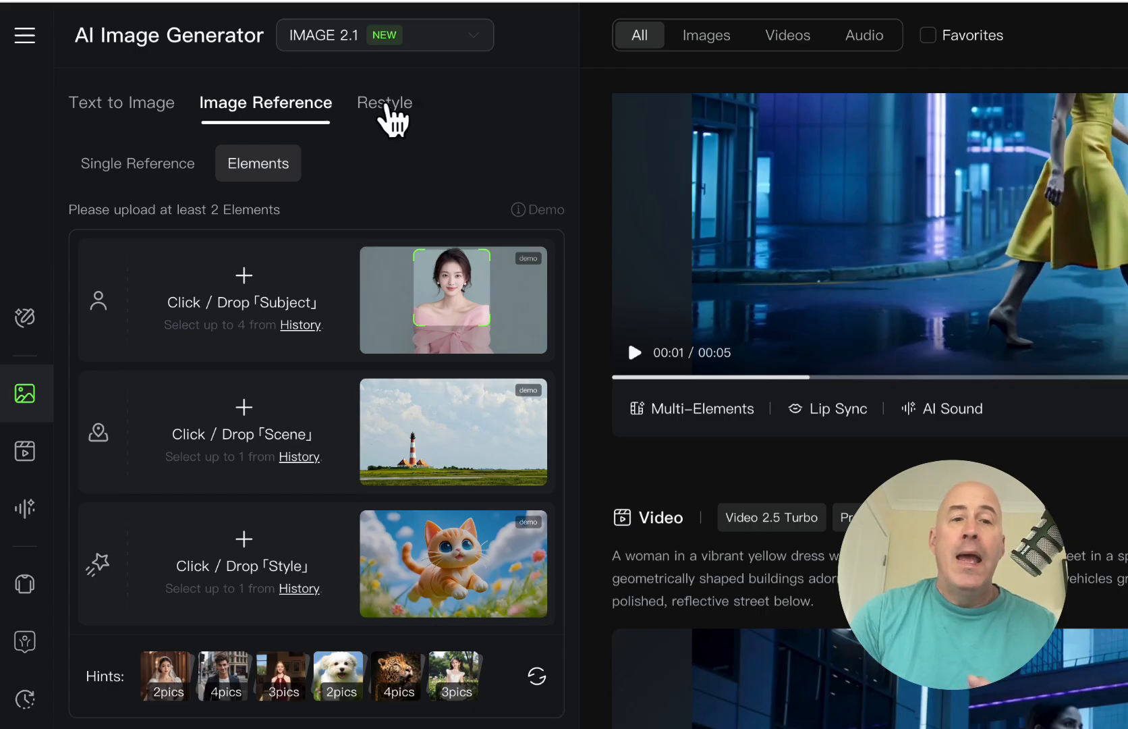
left_click(391, 118)
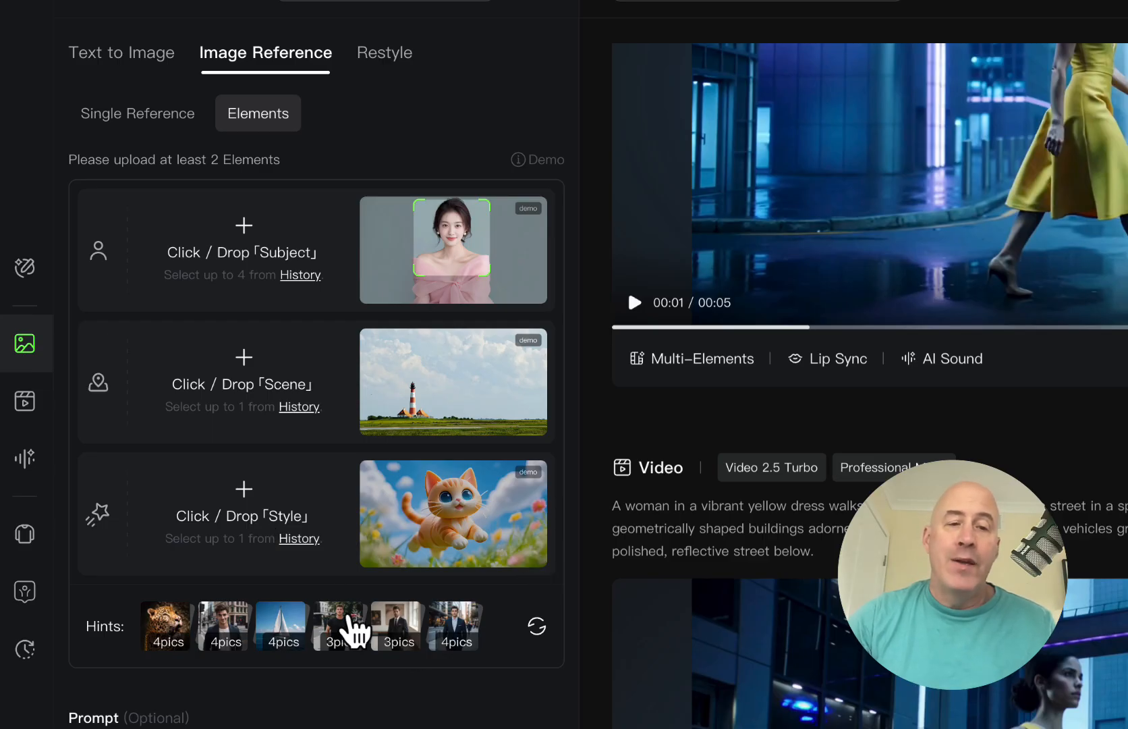
scroll(374, 720, "down", 3)
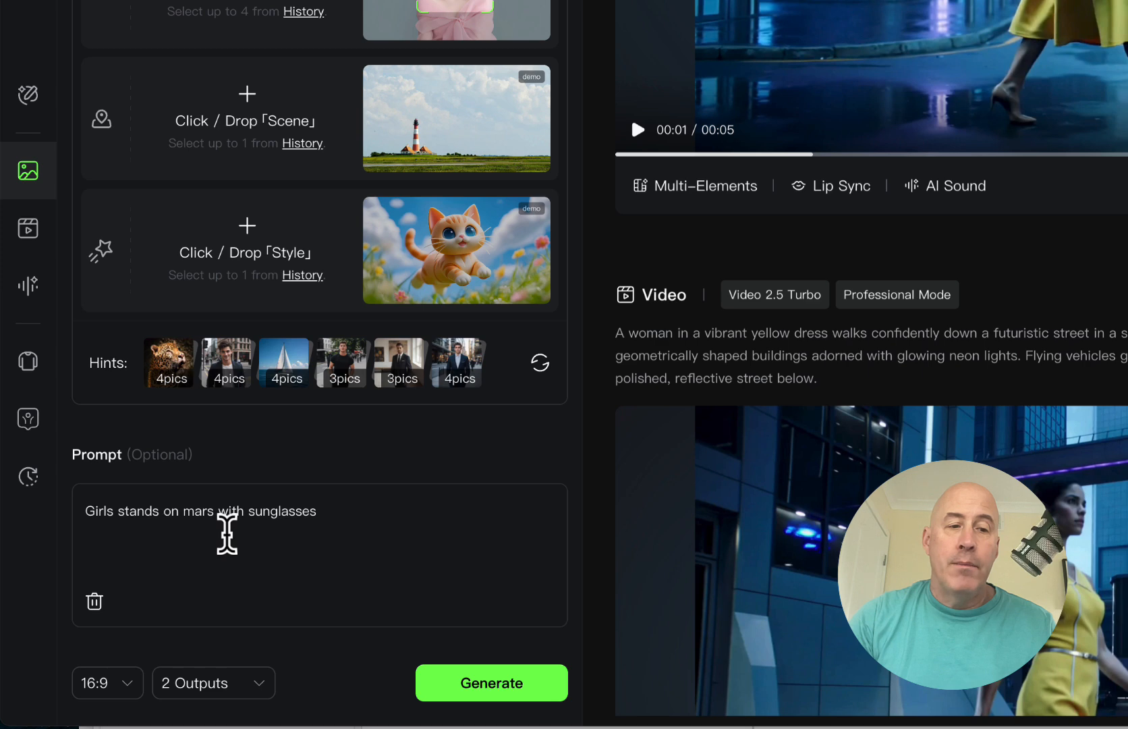
left_click(224, 517)
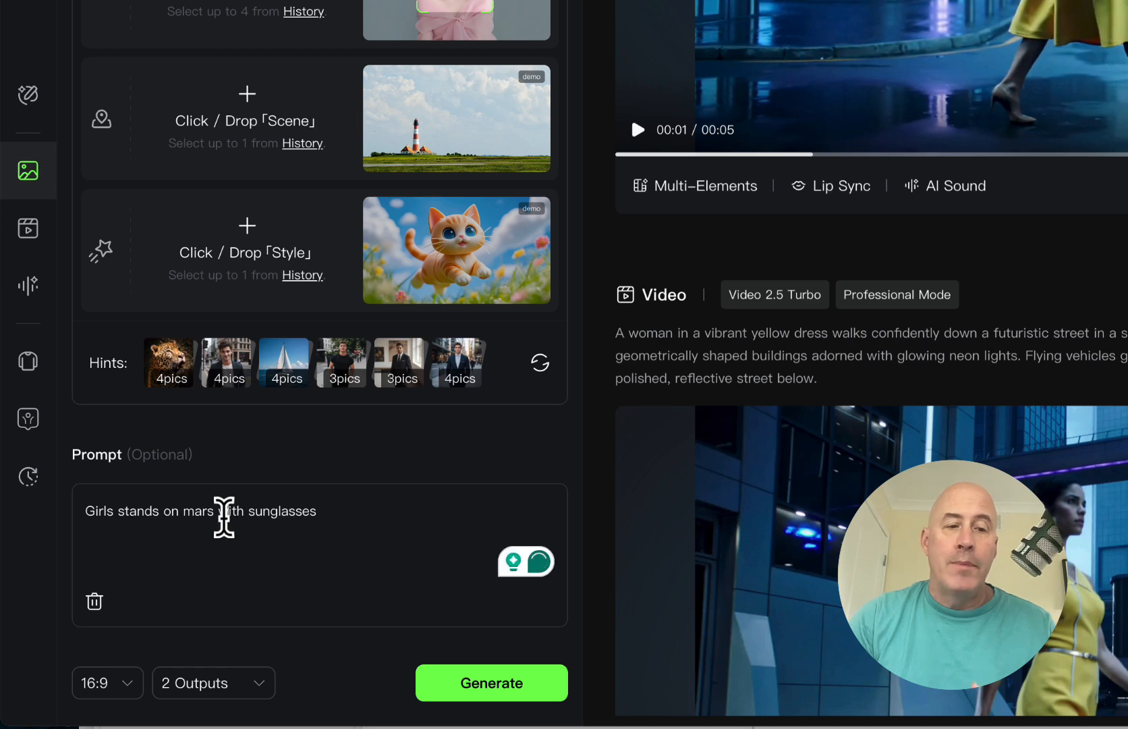
left_click(114, 686)
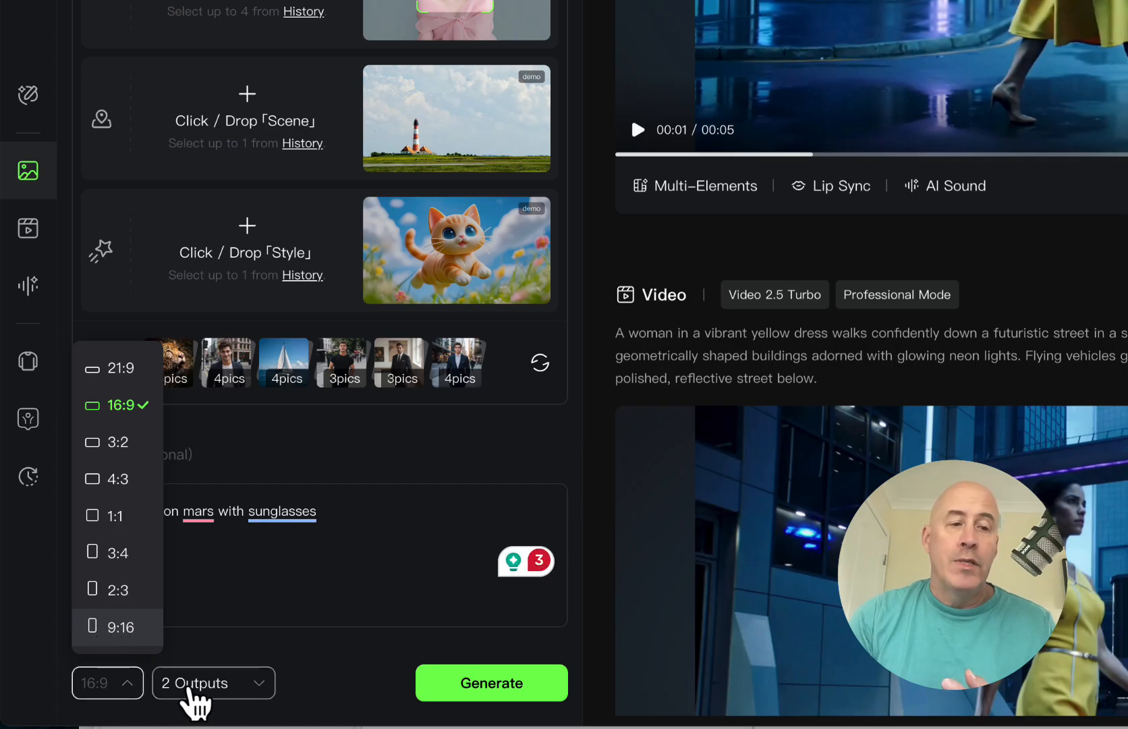
left_click(197, 698)
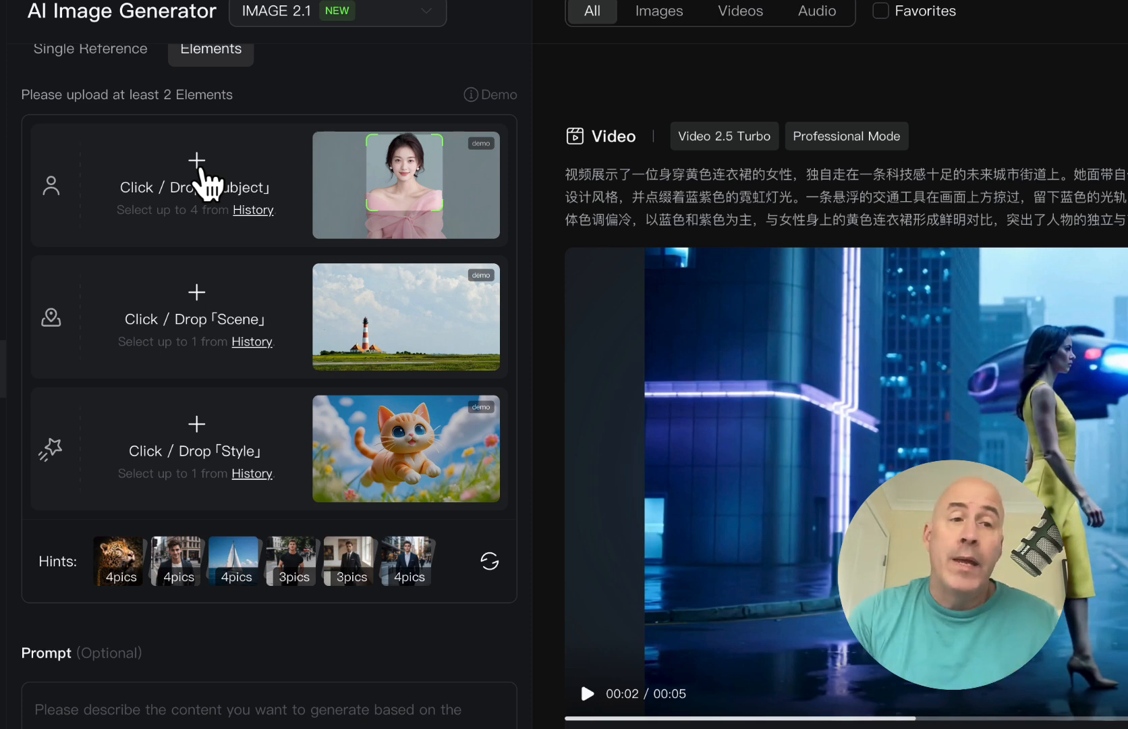
Step: Upload the woman-in-yellow-coat photo as a Subject and tighten its selection box before confirming
left_click(201, 170)
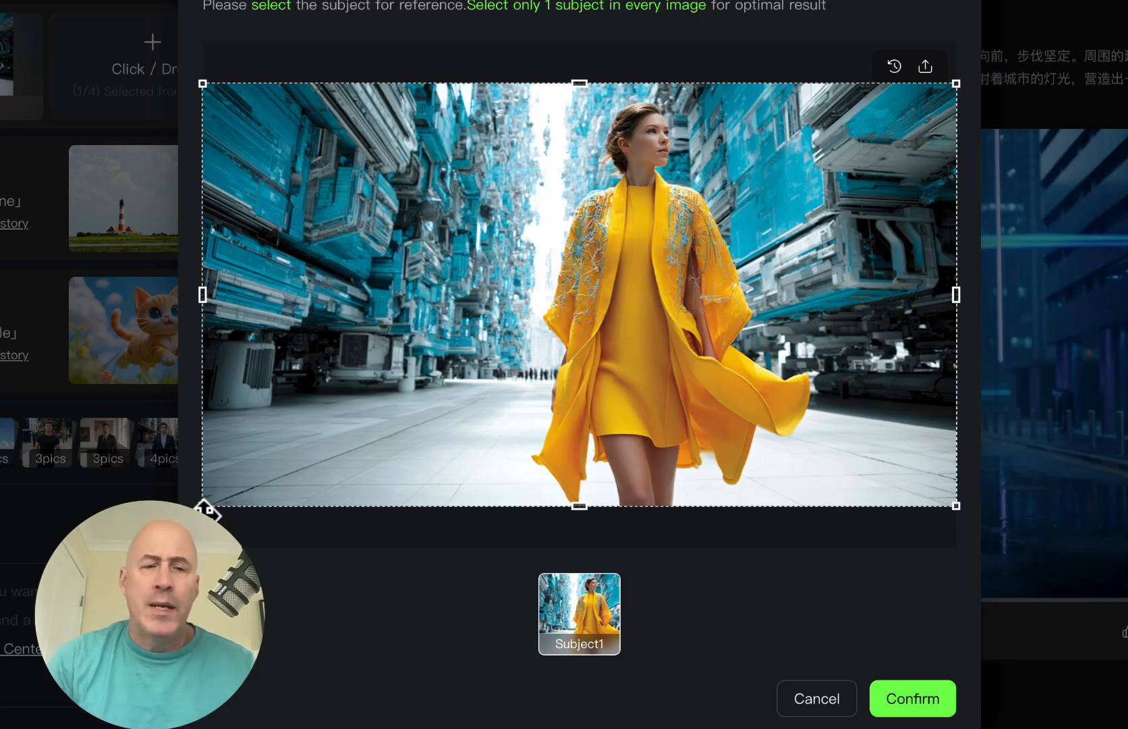
left_click_drag(203, 505, 505, 274)
left_click_drag(956, 274, 756, 235)
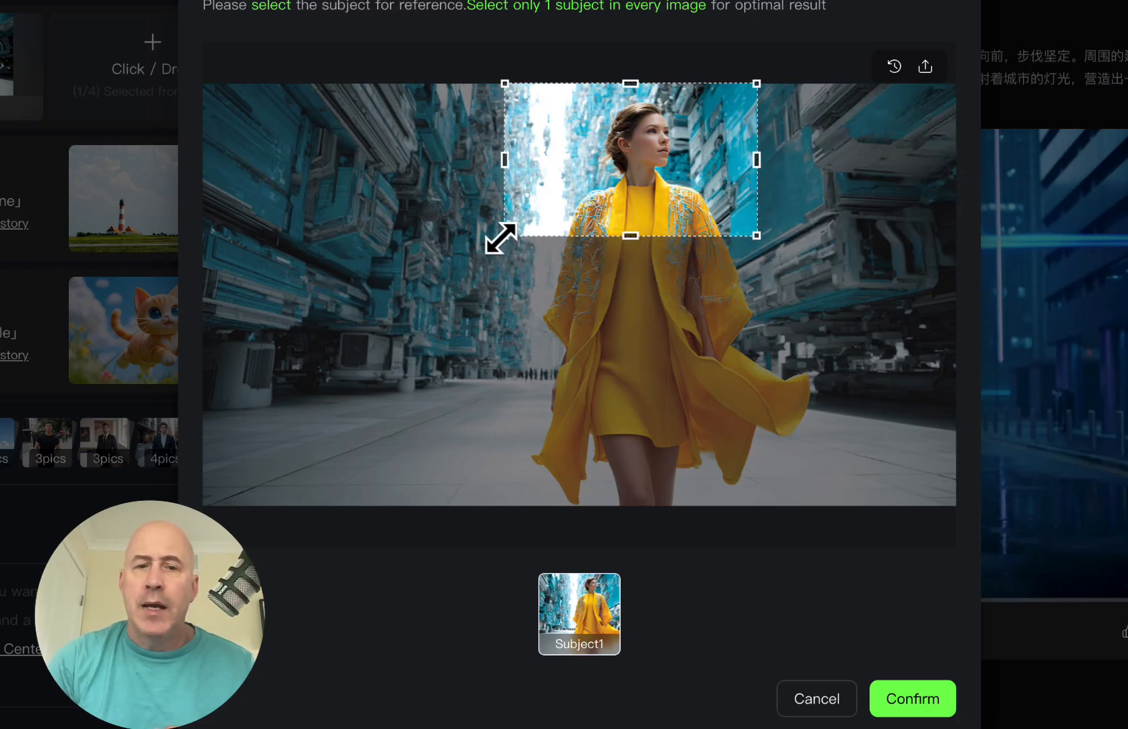
left_click_drag(503, 236, 534, 234)
left_click(912, 699)
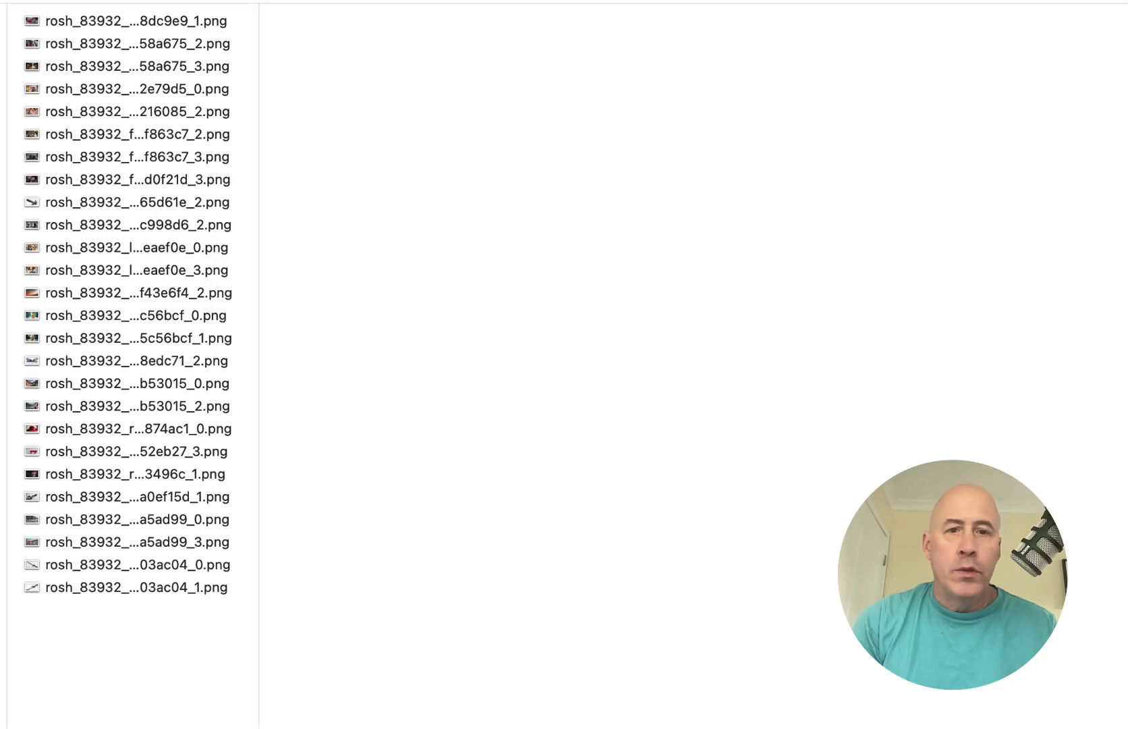
Step: Preview the saved PNG images in Finder until the purple polka-dot butterfly shows
left_click(89, 232)
key("Down")
key("Down")
key("Down")
key("Down")
key("Down")
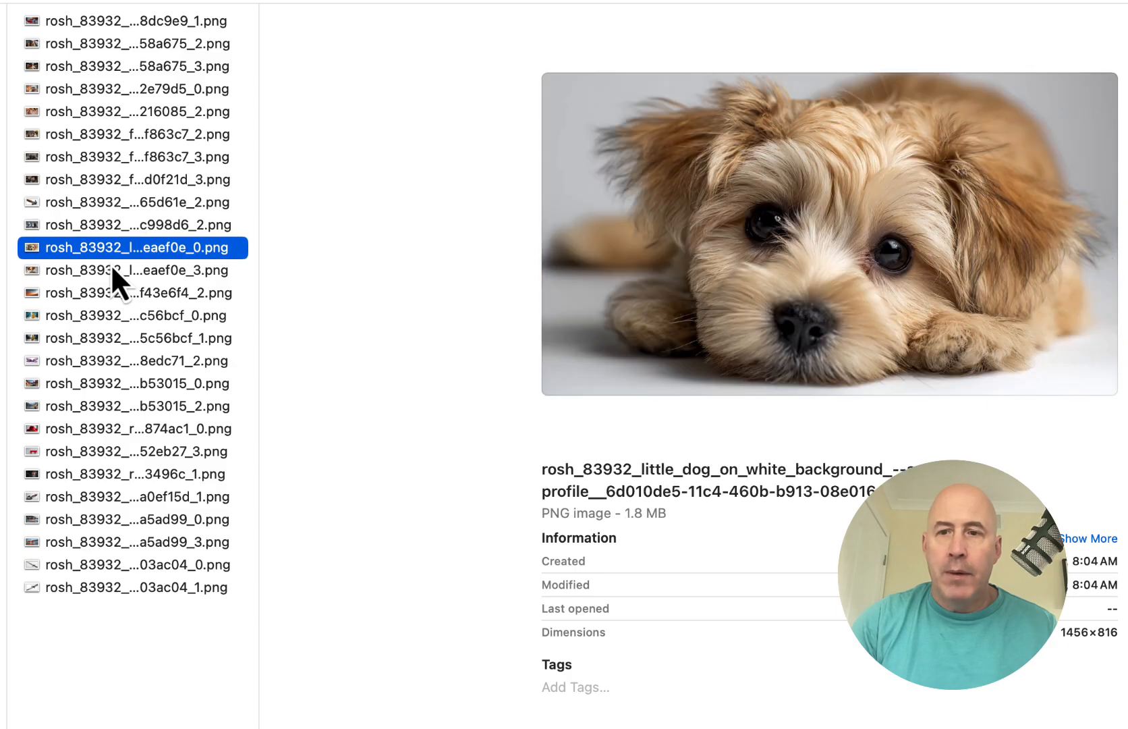
key("Down")
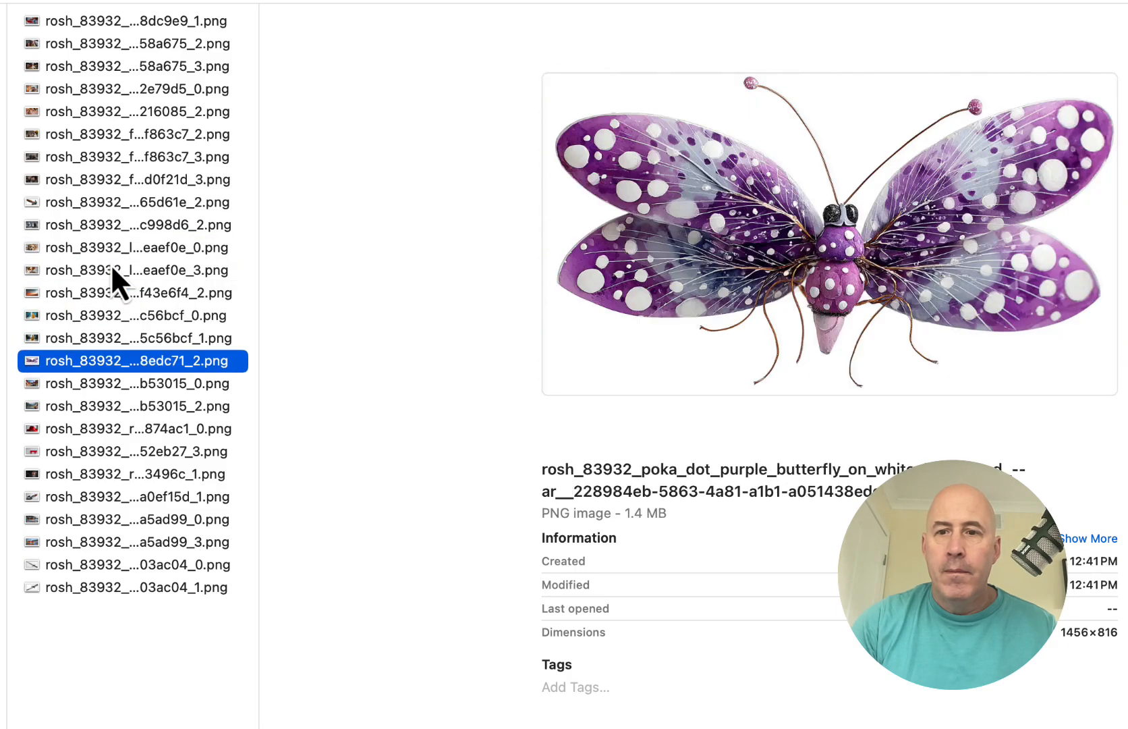
key("Up")
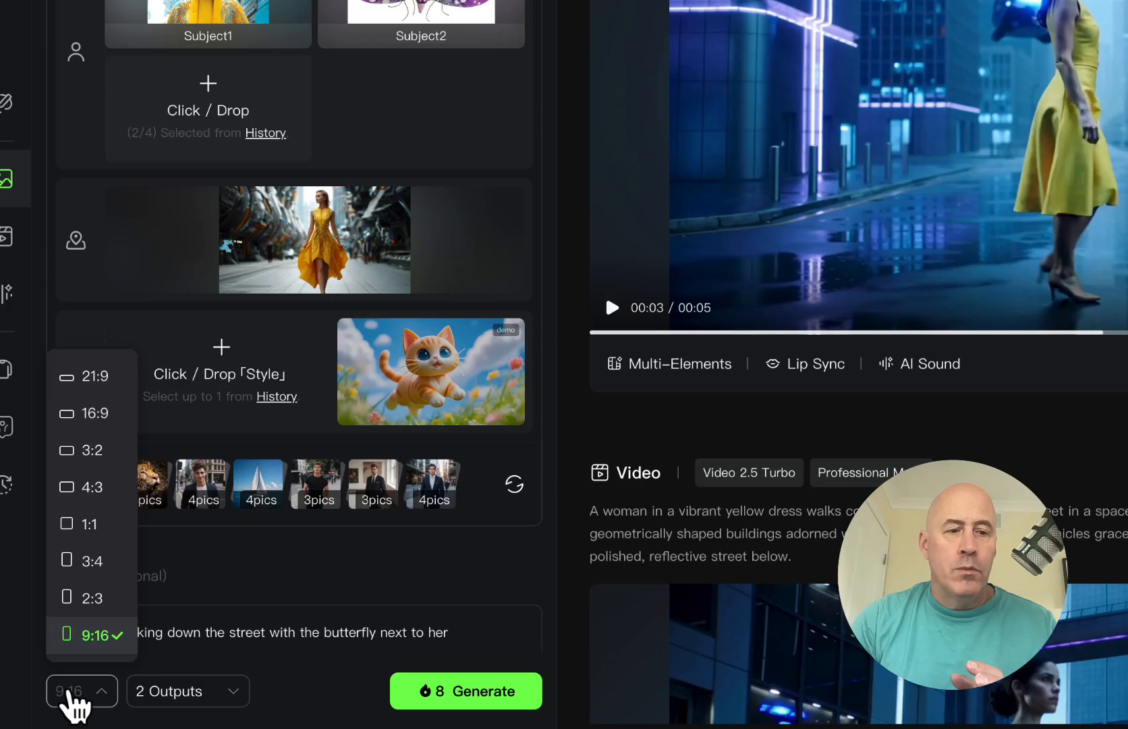
Step: Keep the 9:16 ratio, generate the model-and-butterfly street images, and view the next result
left_click(73, 699)
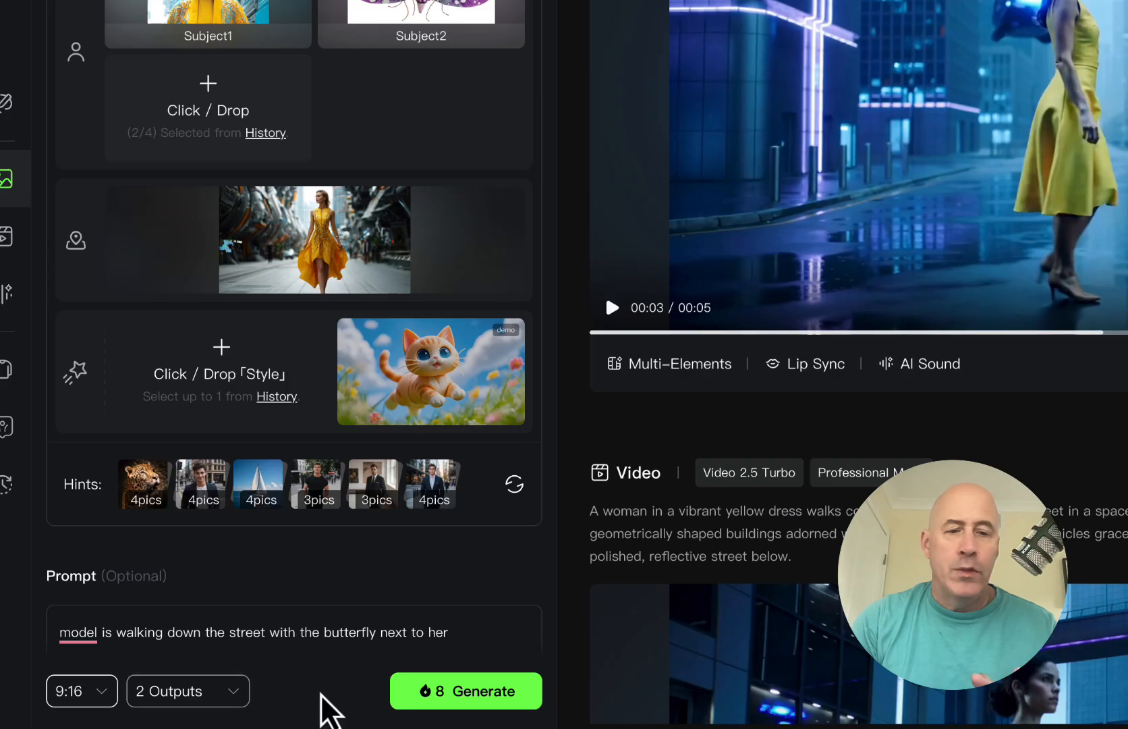
left_click(485, 691)
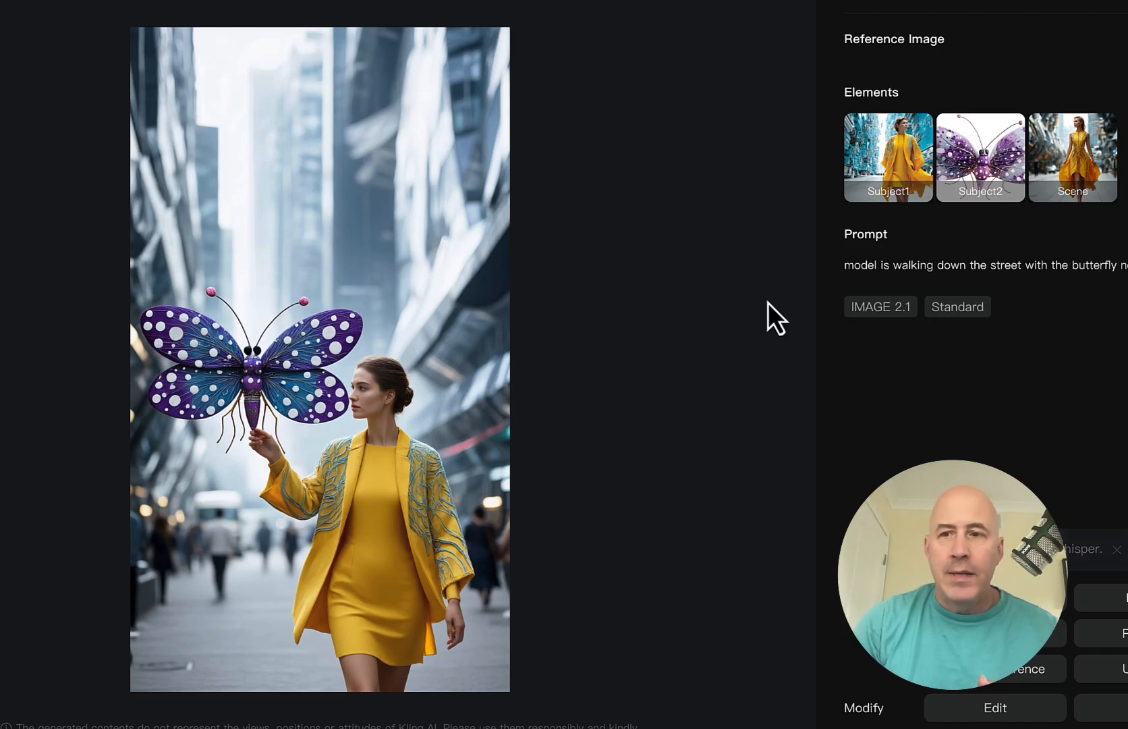
key("Right")
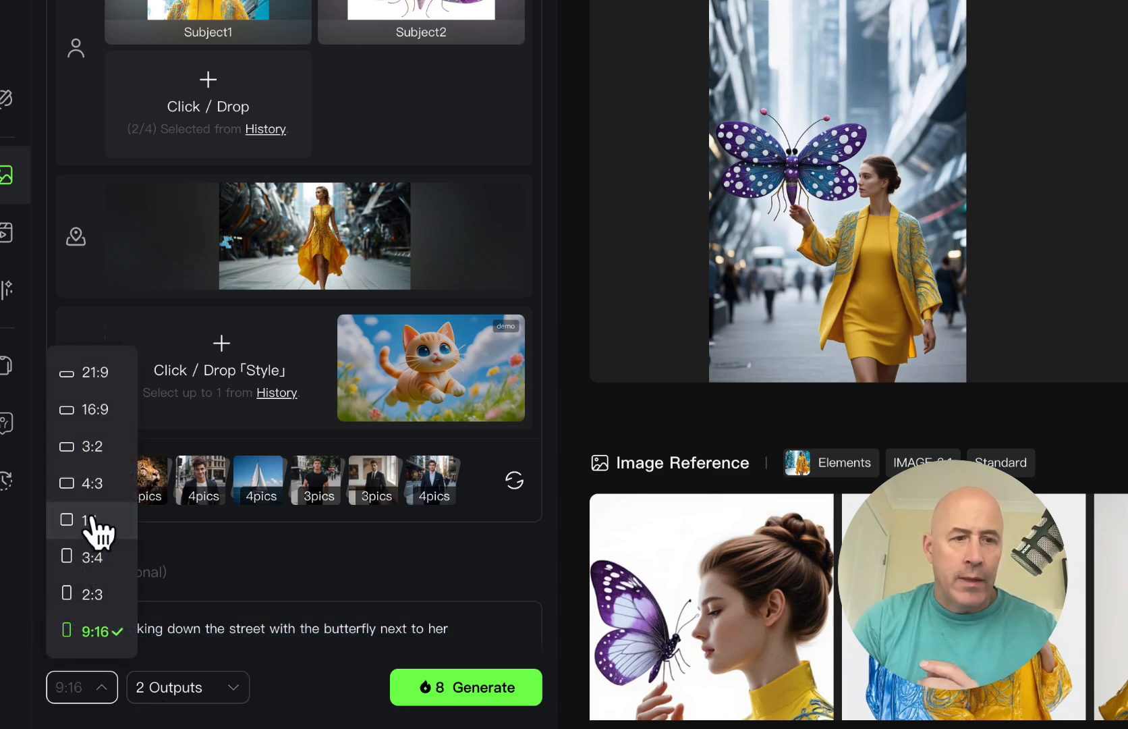
Step: Switch the aspect ratio to 16:9 and flip between the generated model-and-butterfly images
left_click(88, 410)
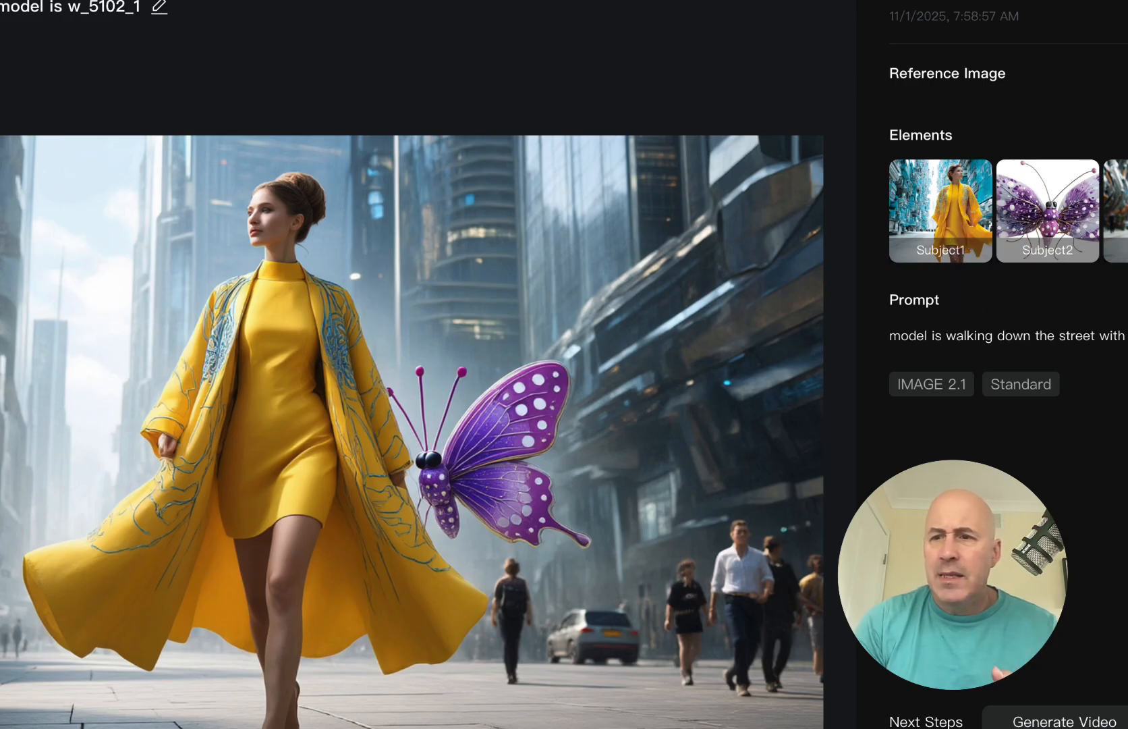
key("Right")
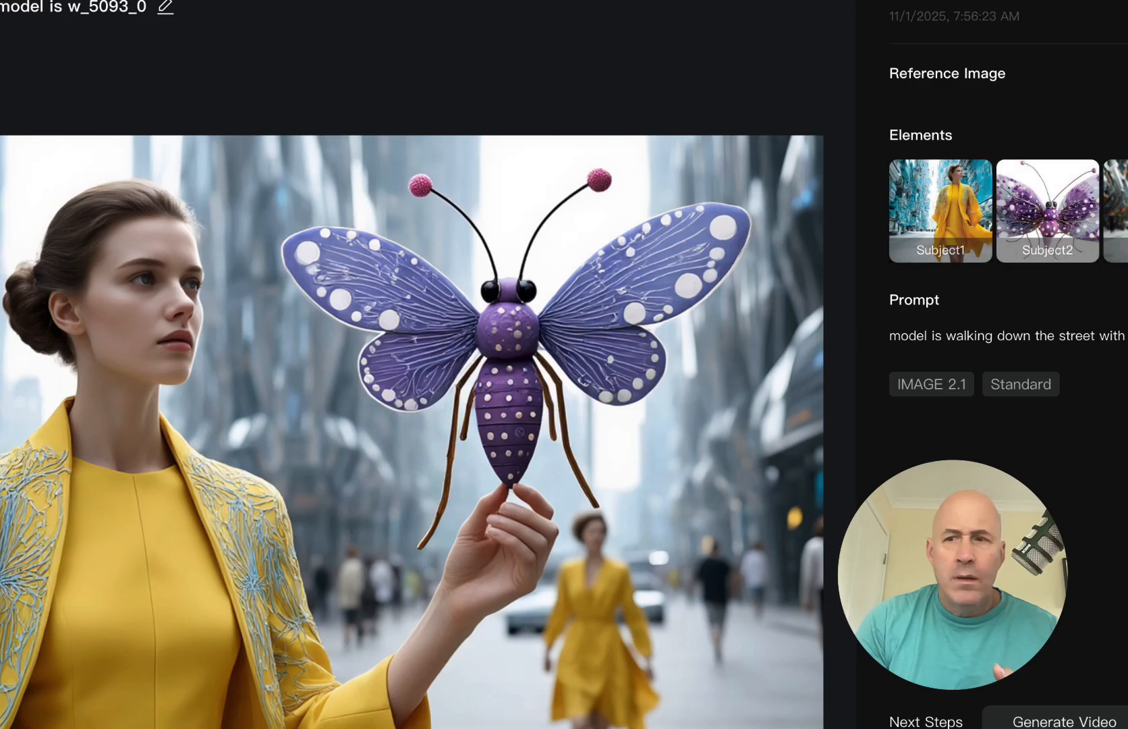
key("Left")
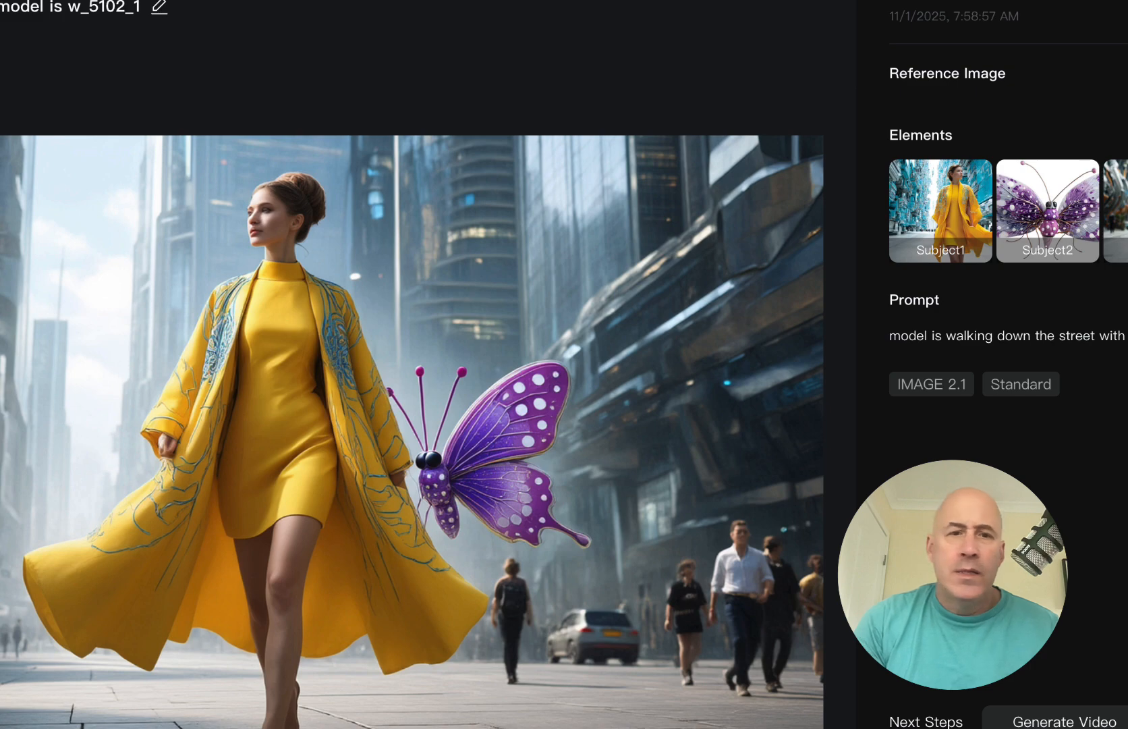
key("Left")
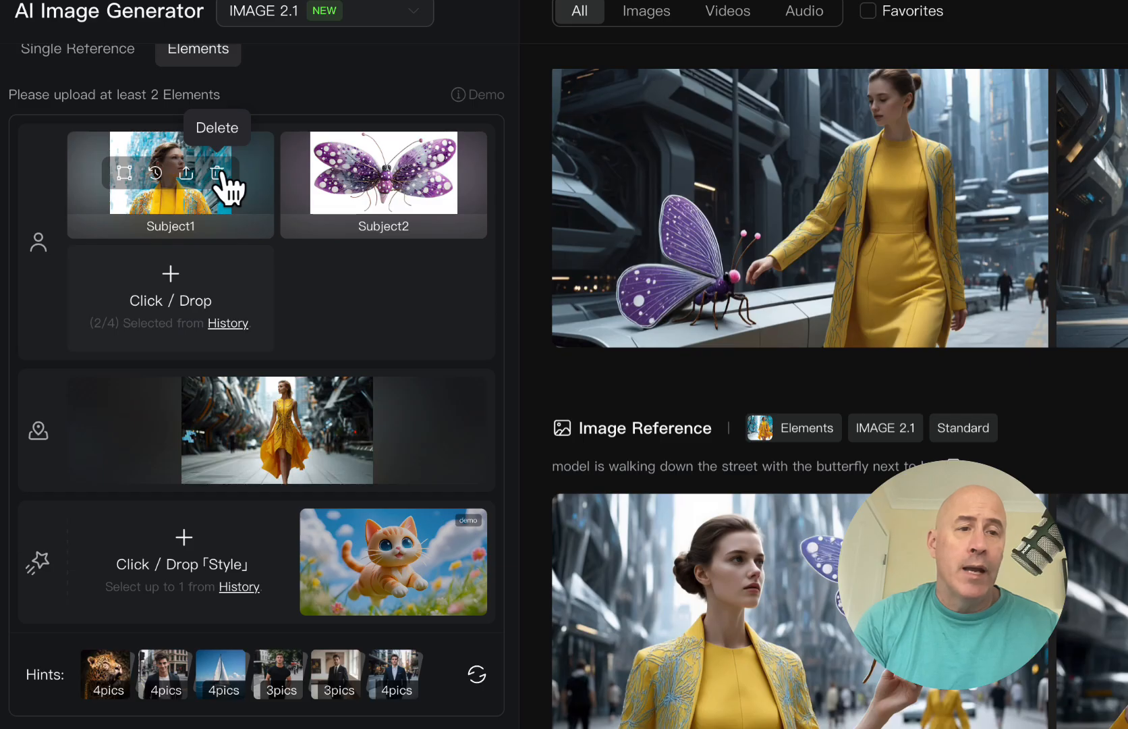
Step: Replace the model with the cropped construction-worker subject, delete the street scene, and add another element
left_click(218, 172)
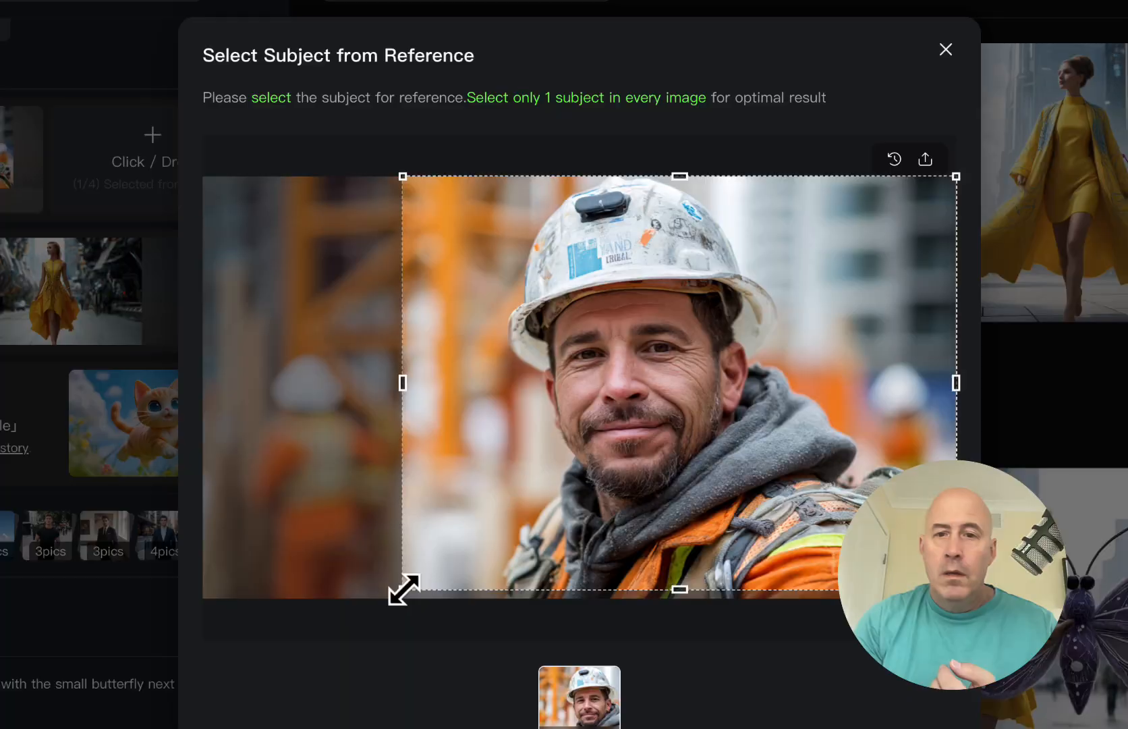
left_click_drag(403, 589, 380, 593)
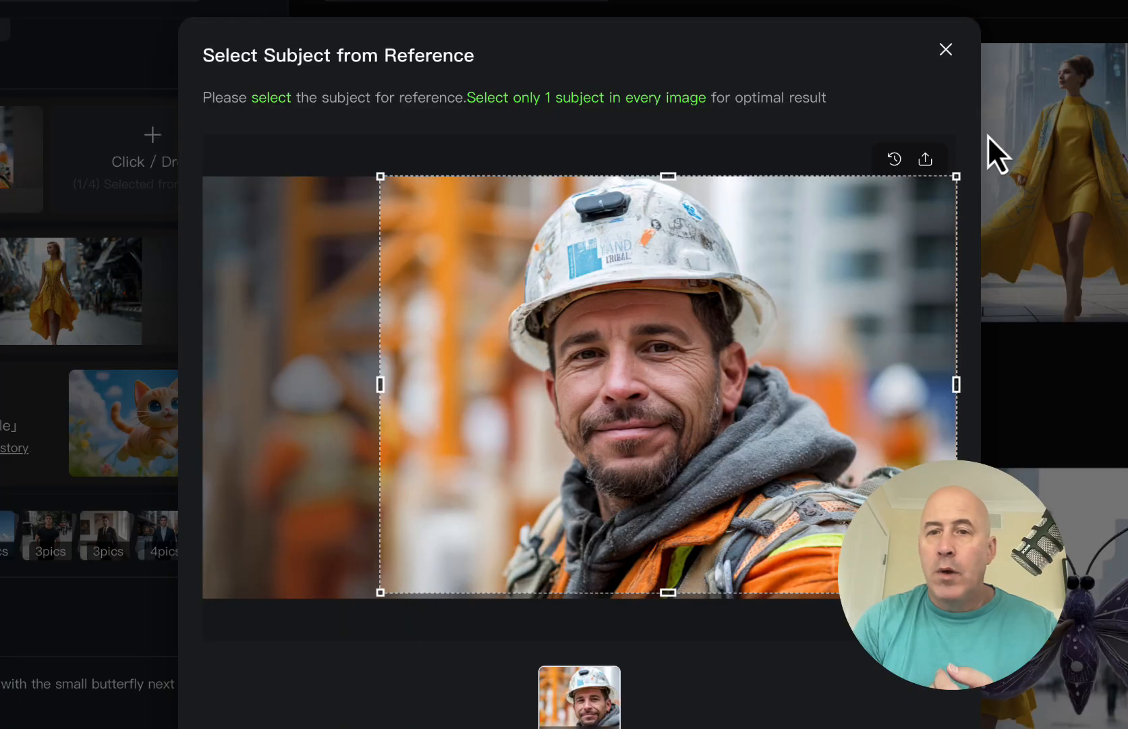
left_click_drag(956, 177, 891, 181)
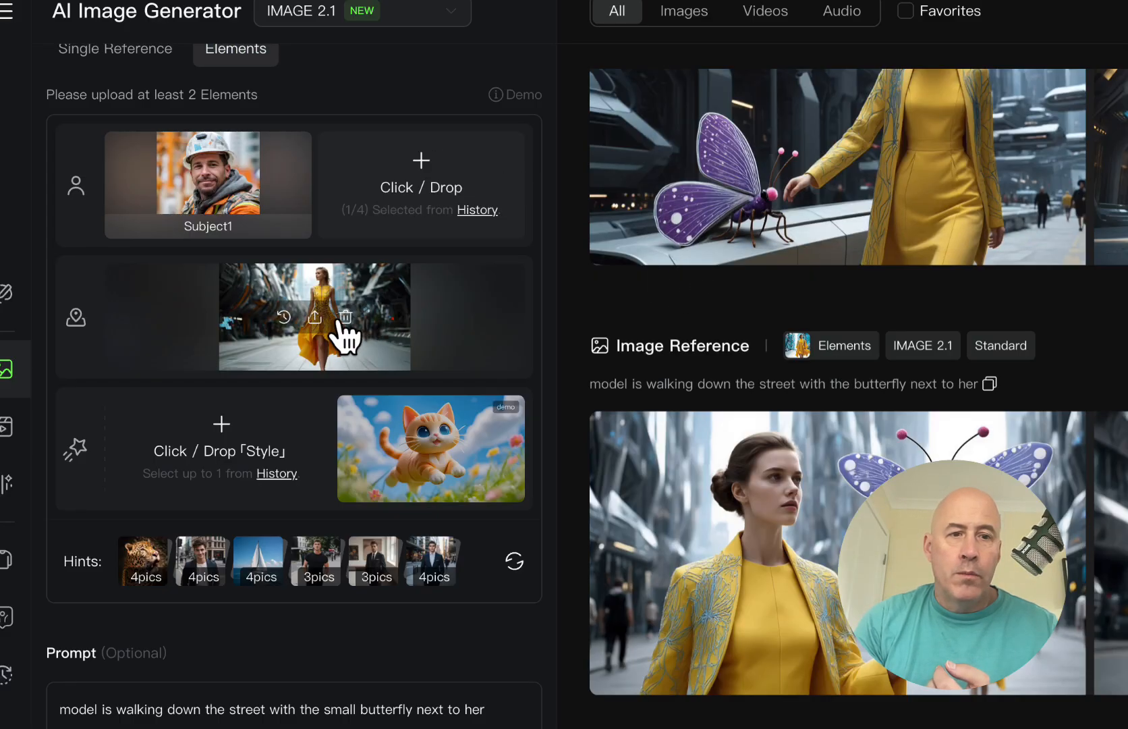
left_click(346, 330)
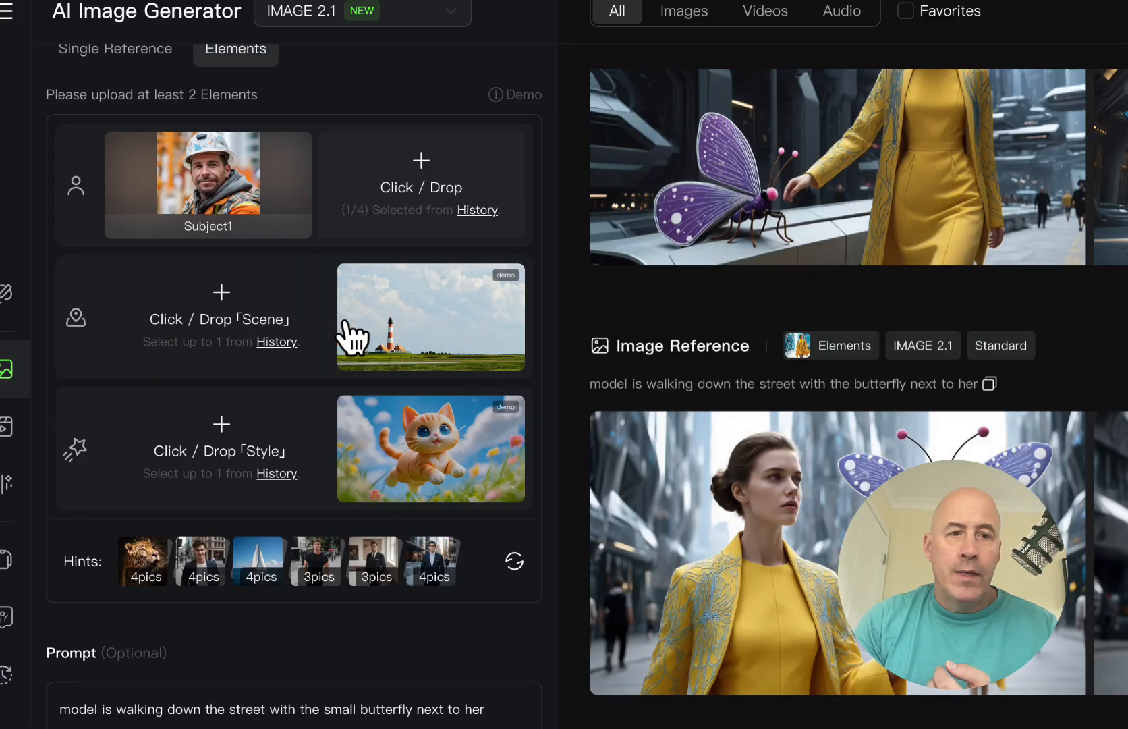
left_click(417, 174)
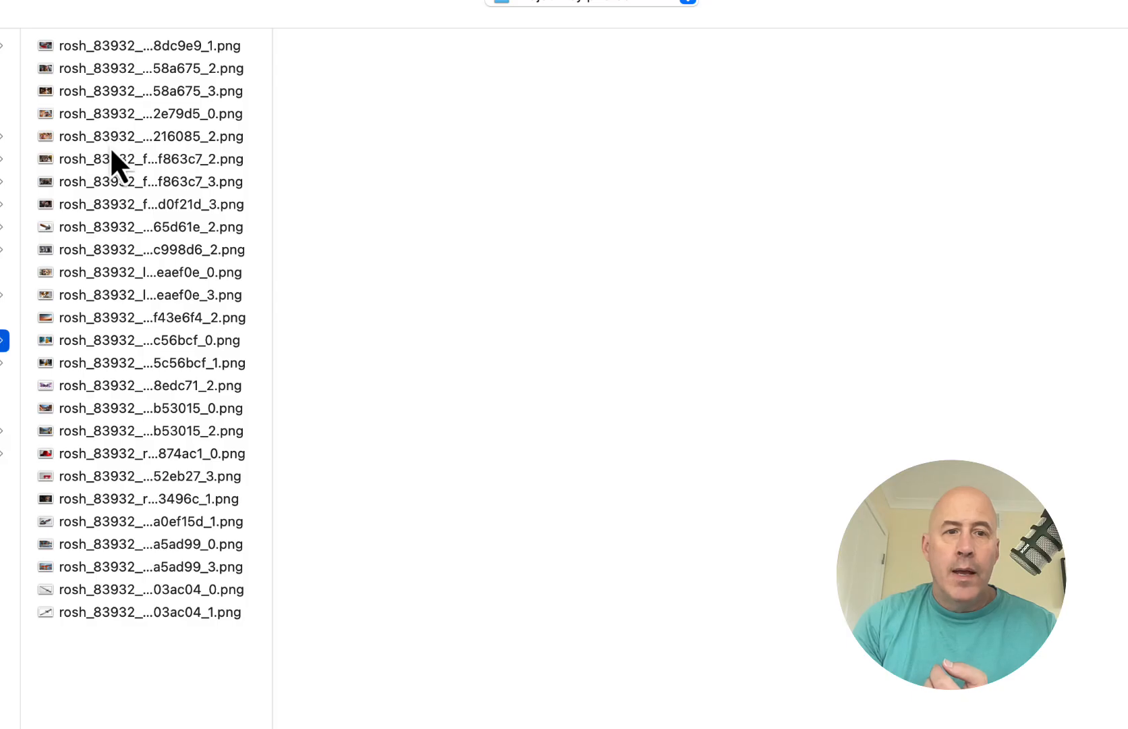
Step: Add the hammer PNG as the second subject and pick the Mars landscape as the scene
left_click(116, 181)
left_click(132, 229)
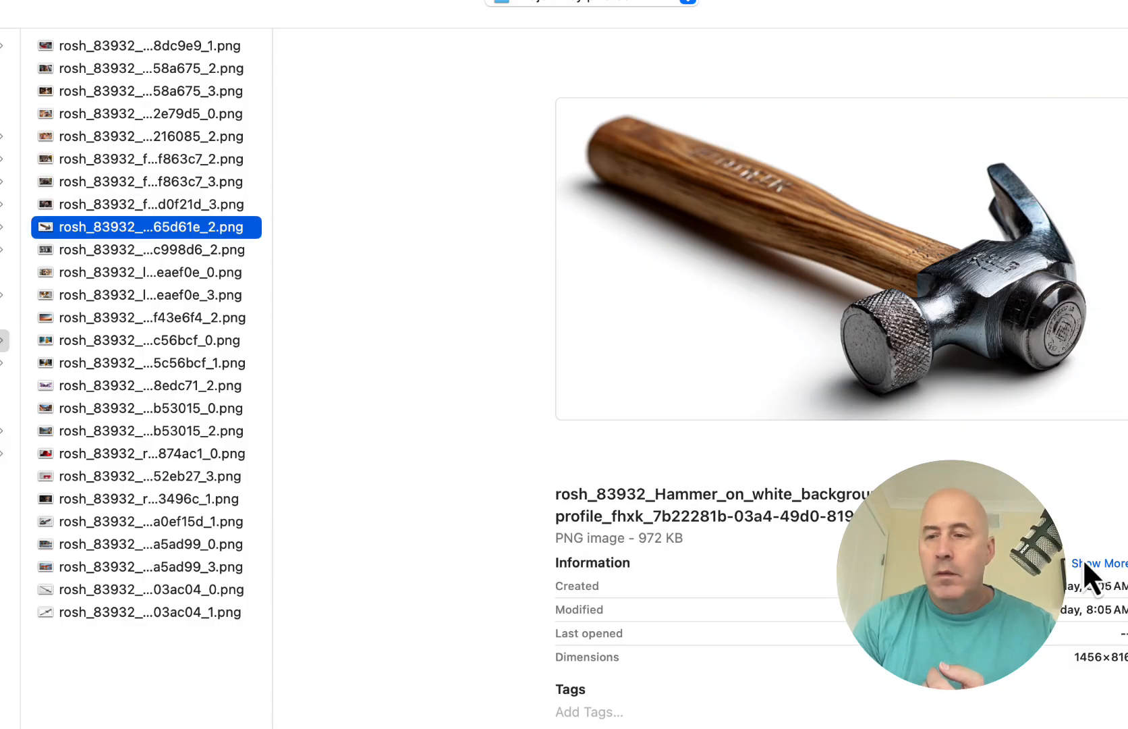
left_click(982, 686)
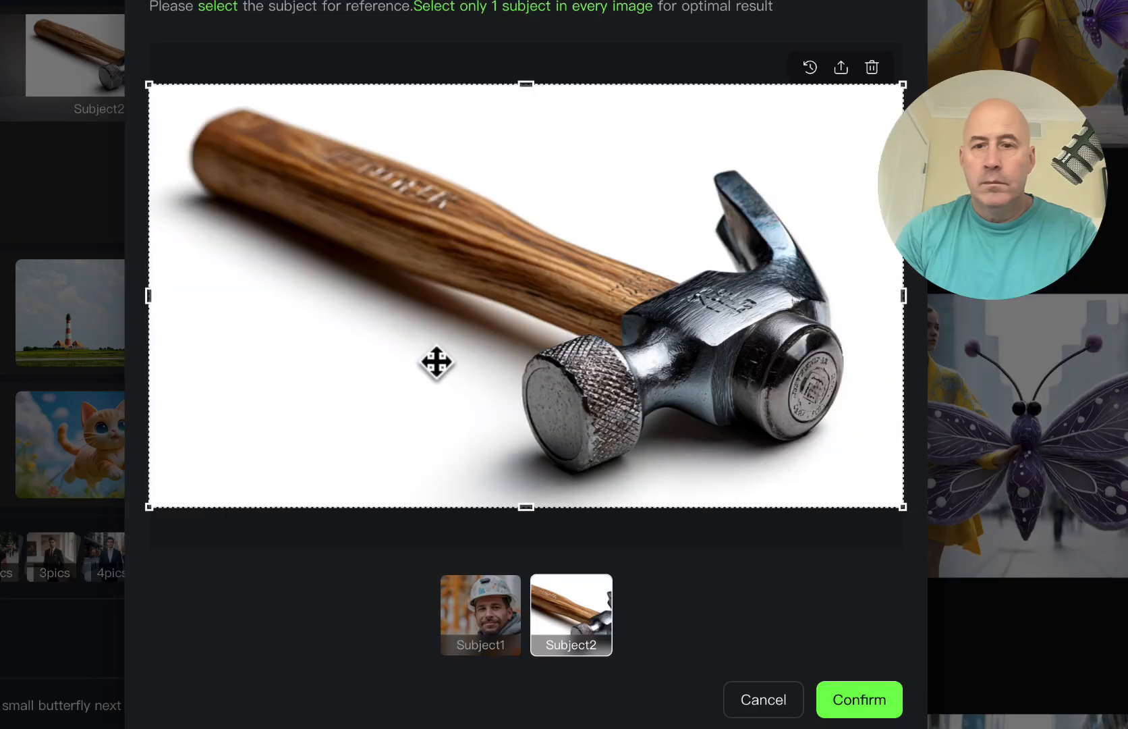
left_click(856, 702)
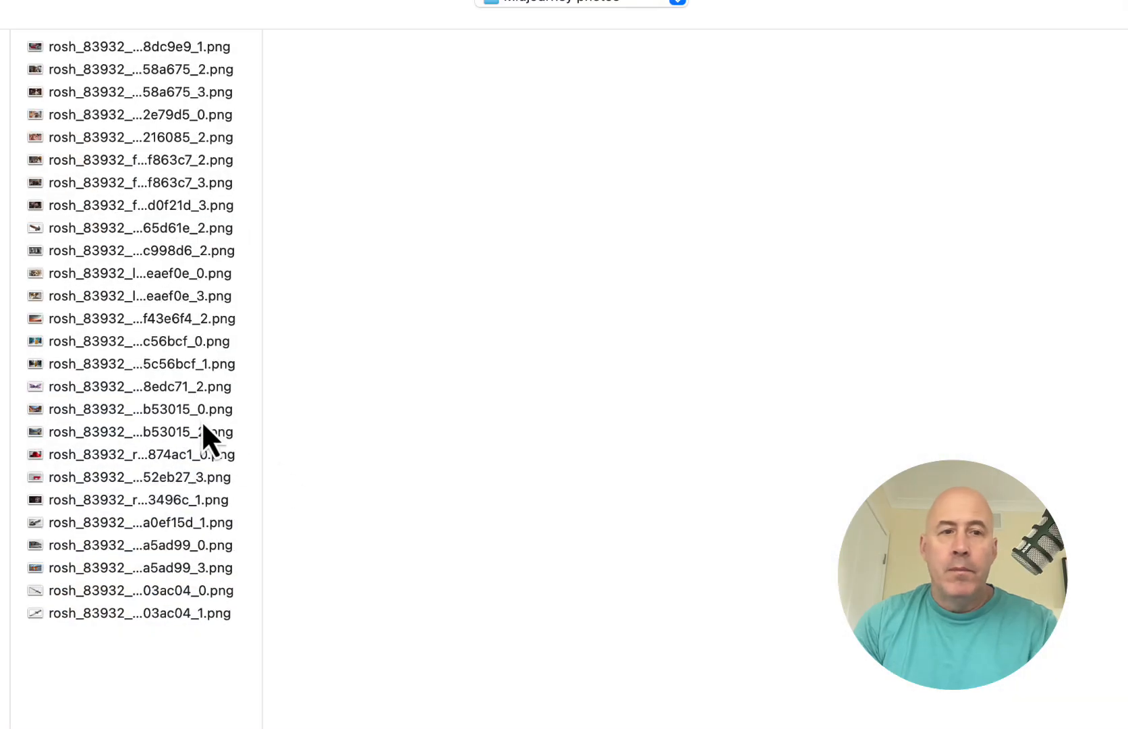
left_click(110, 329)
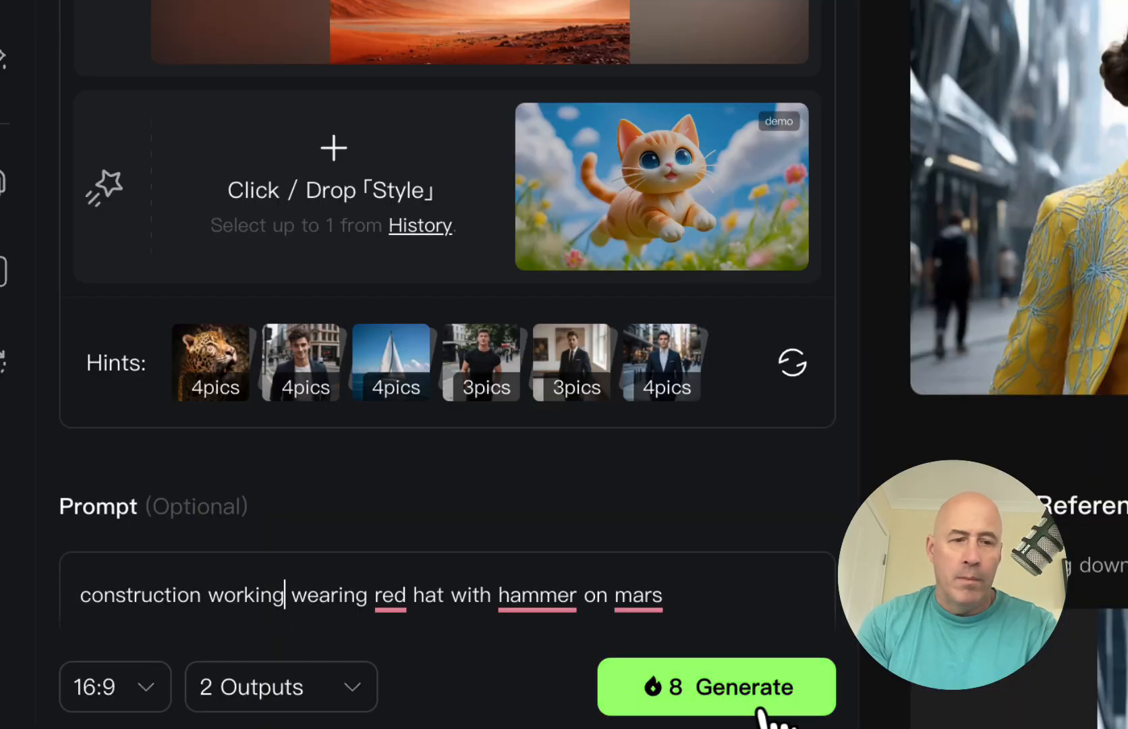
Step: Generate the hammer-holding construction worker on Mars and scroll through the results
left_click(768, 708)
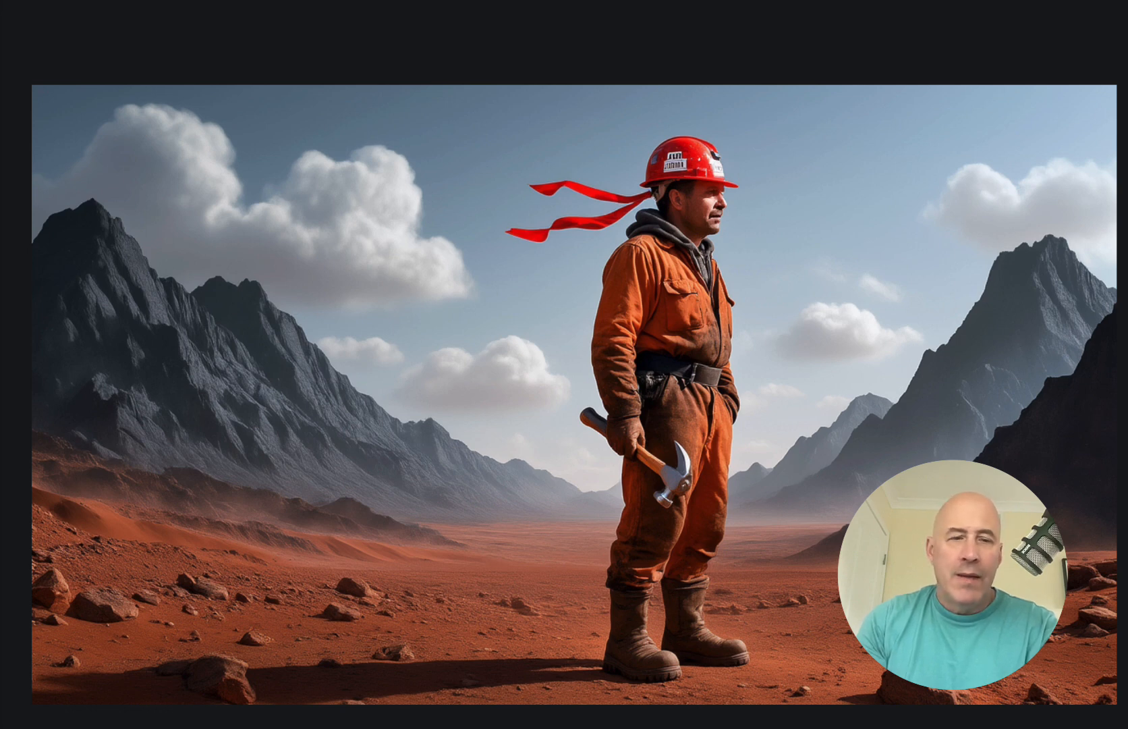
scroll(573, 388, "down", 1)
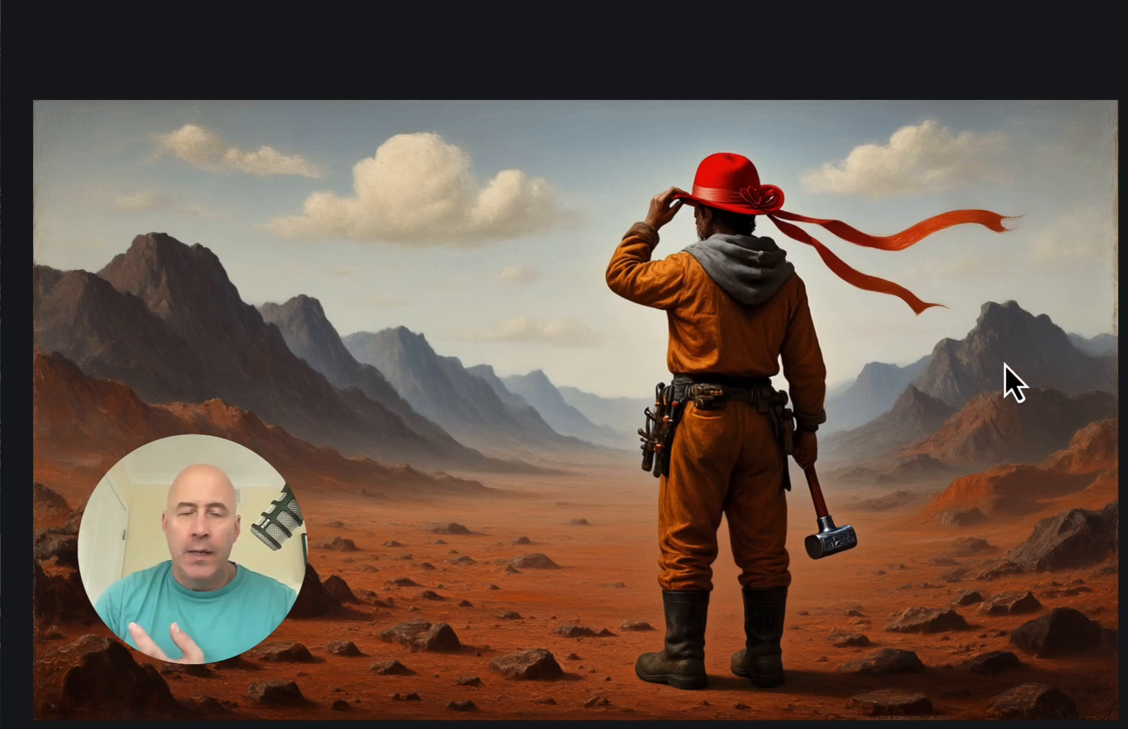
Step: Advance to the next painterly red-hat worker result in the viewer
key("Right")
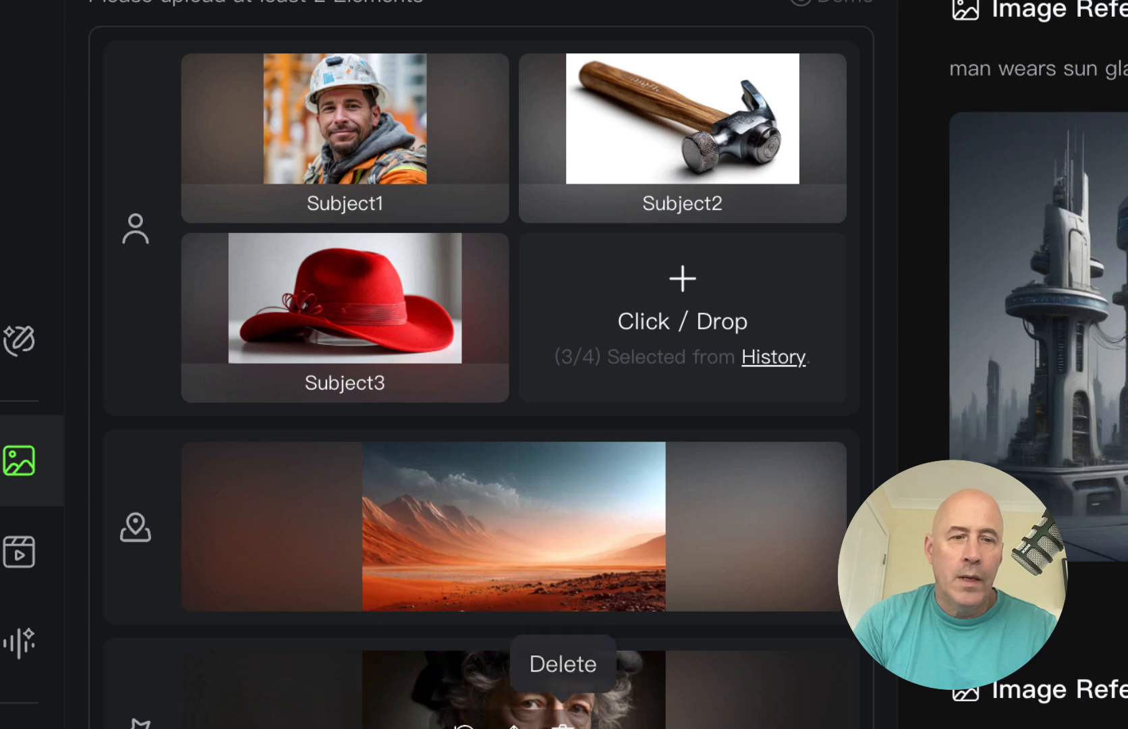
Step: Remove the portrait and Mars scene, confirm the old-man subject, and add the red sunglasses image
left_click(562, 724)
left_click(562, 525)
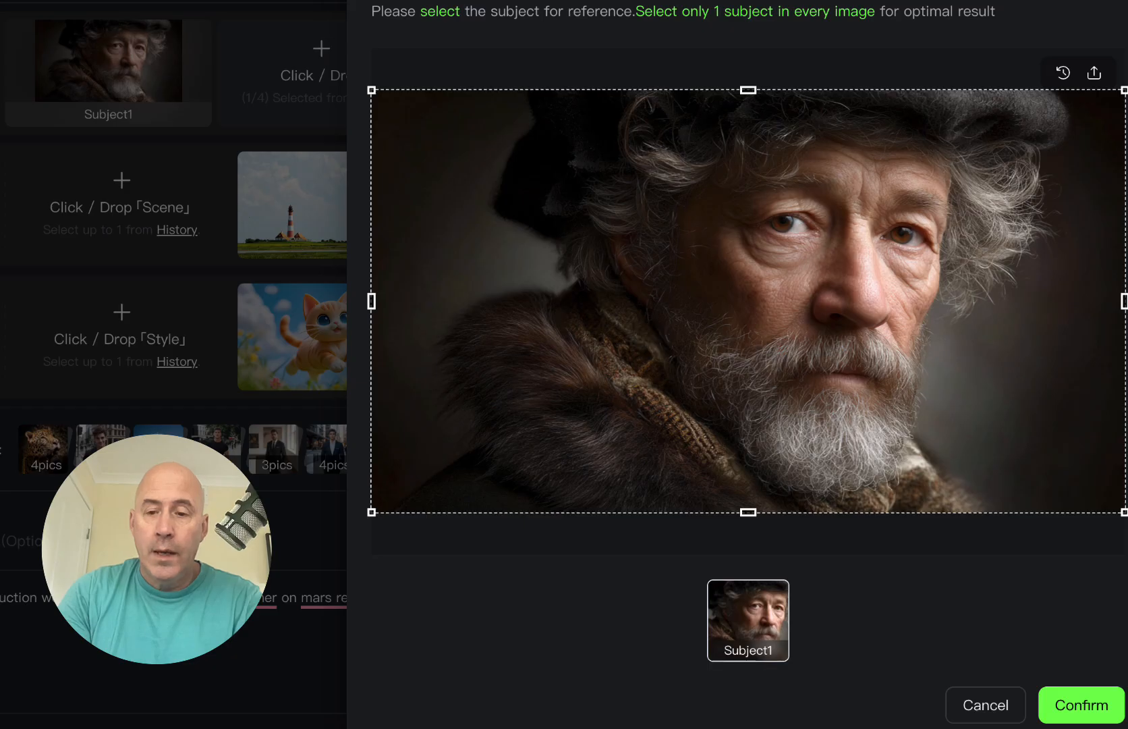
left_click(1090, 711)
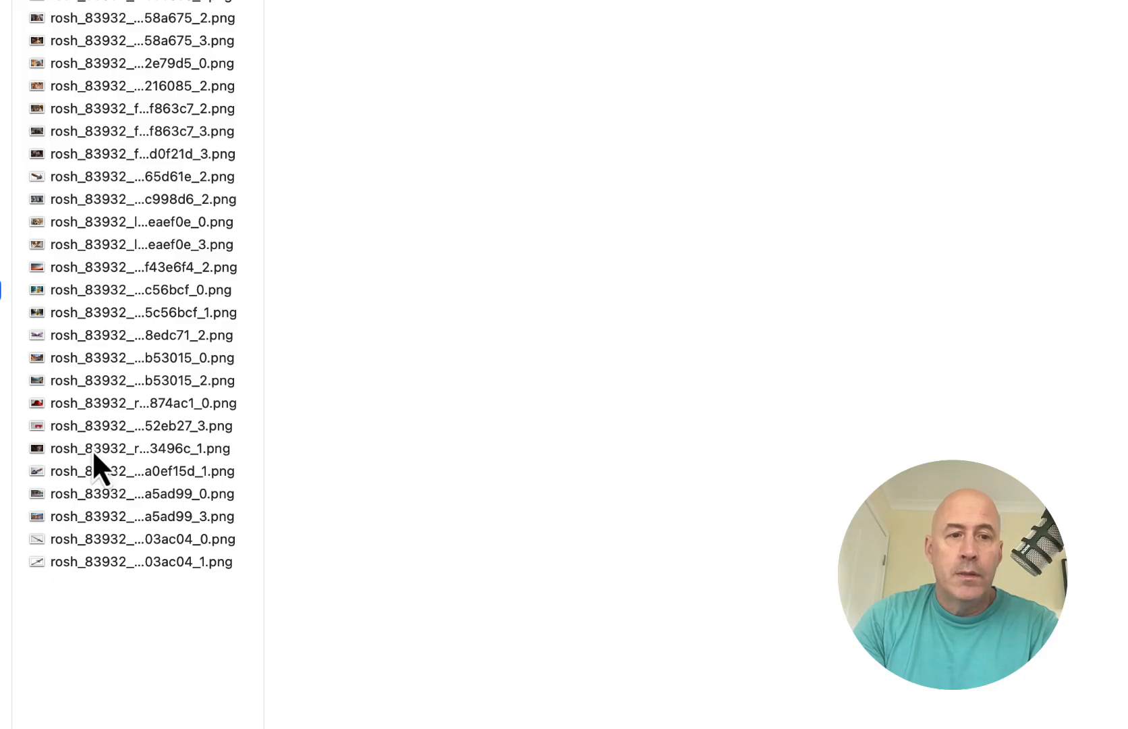
left_click(101, 515)
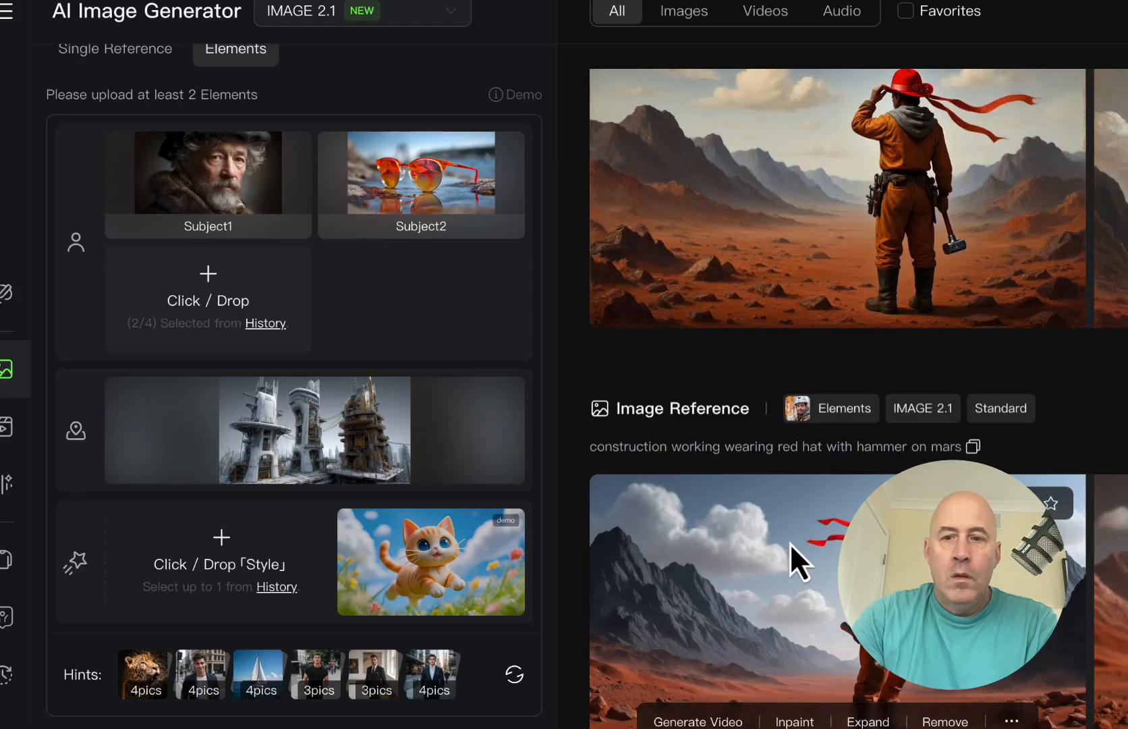
scroll(790, 543, "down", 7)
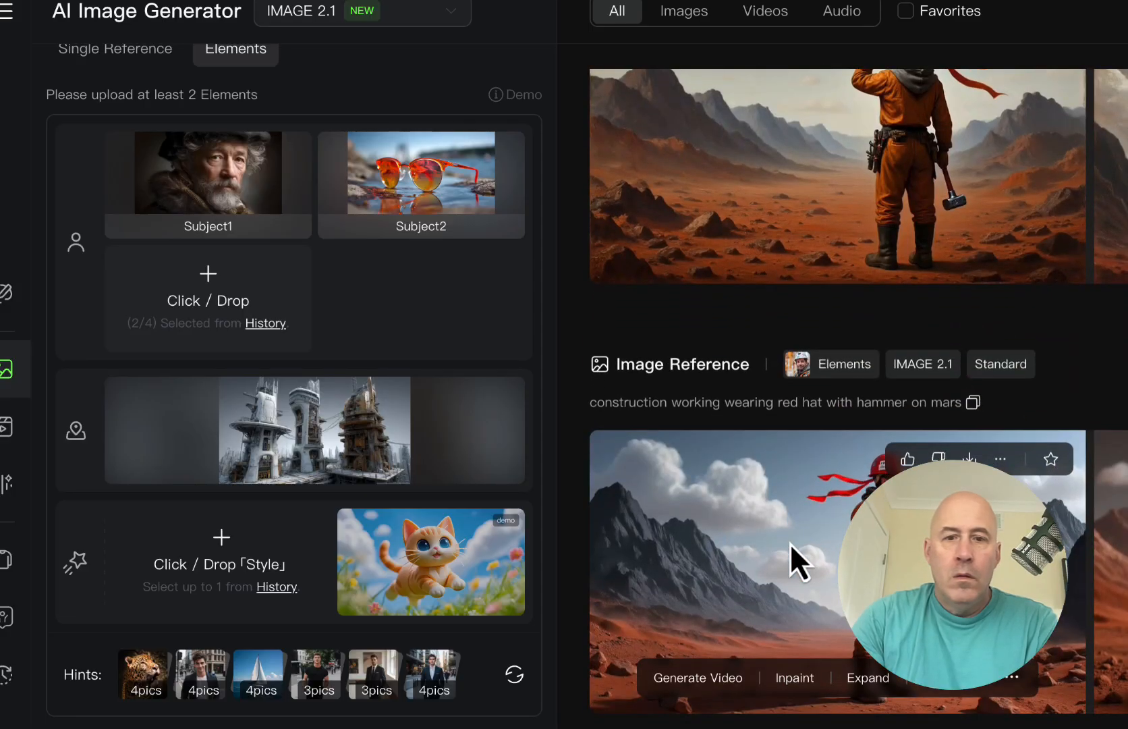
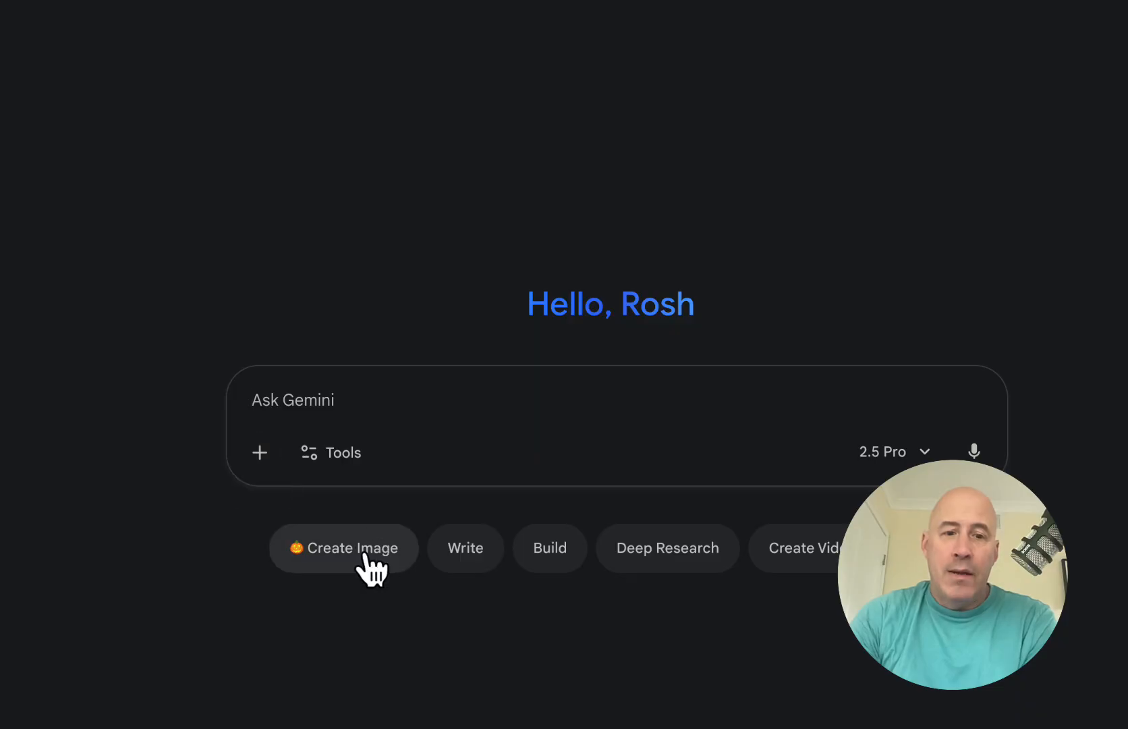
Step: In Gemini, generate 'man wears sun glasses in modern scene' from three Drive images (sunglasses, tower city, bearded man)
left_click(363, 552)
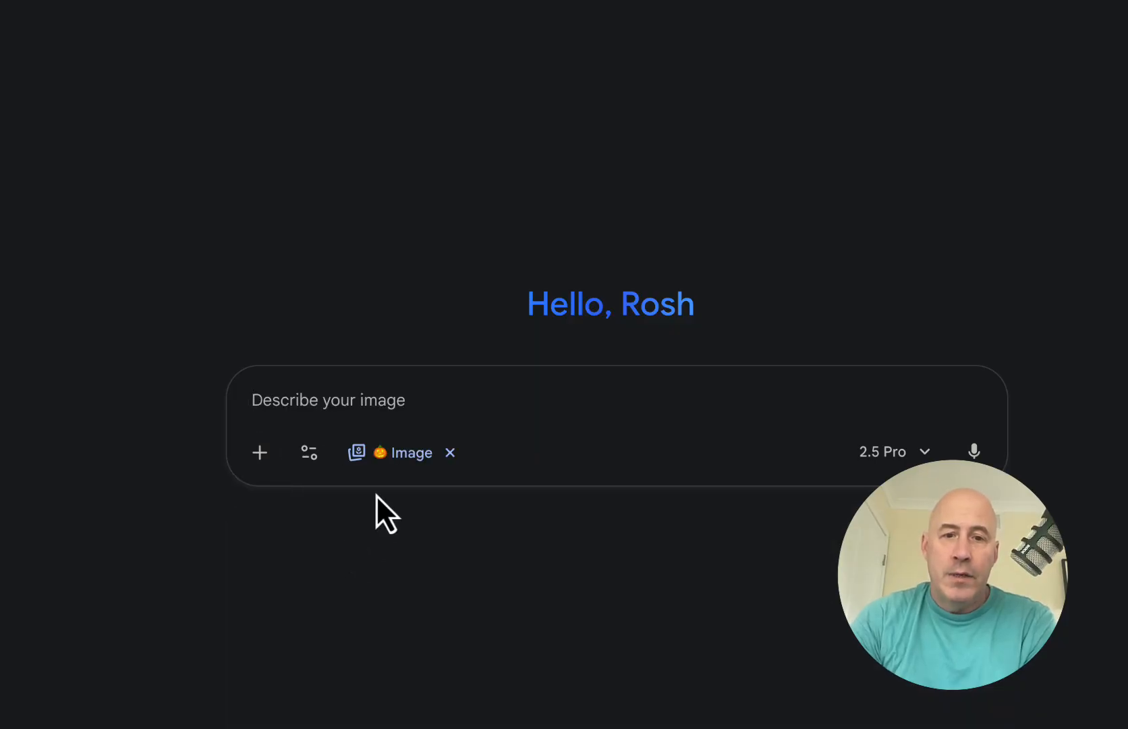
left_click(261, 451)
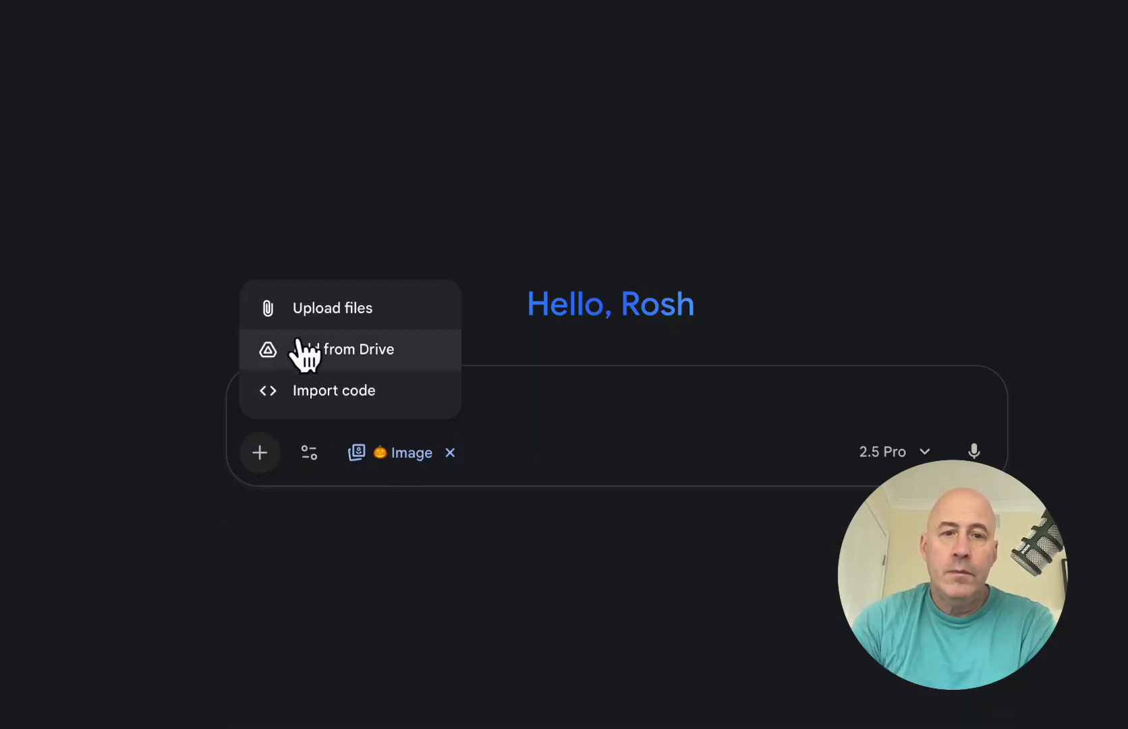
left_click(333, 350)
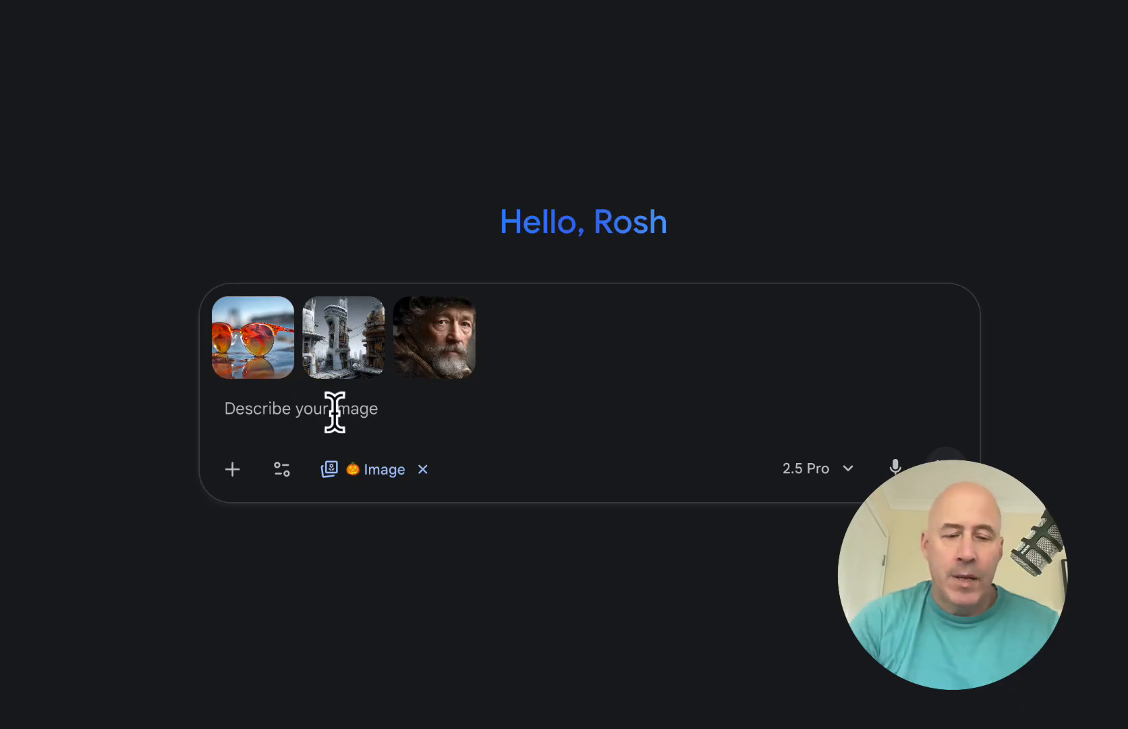
type("man wears sun glasses in modern scene")
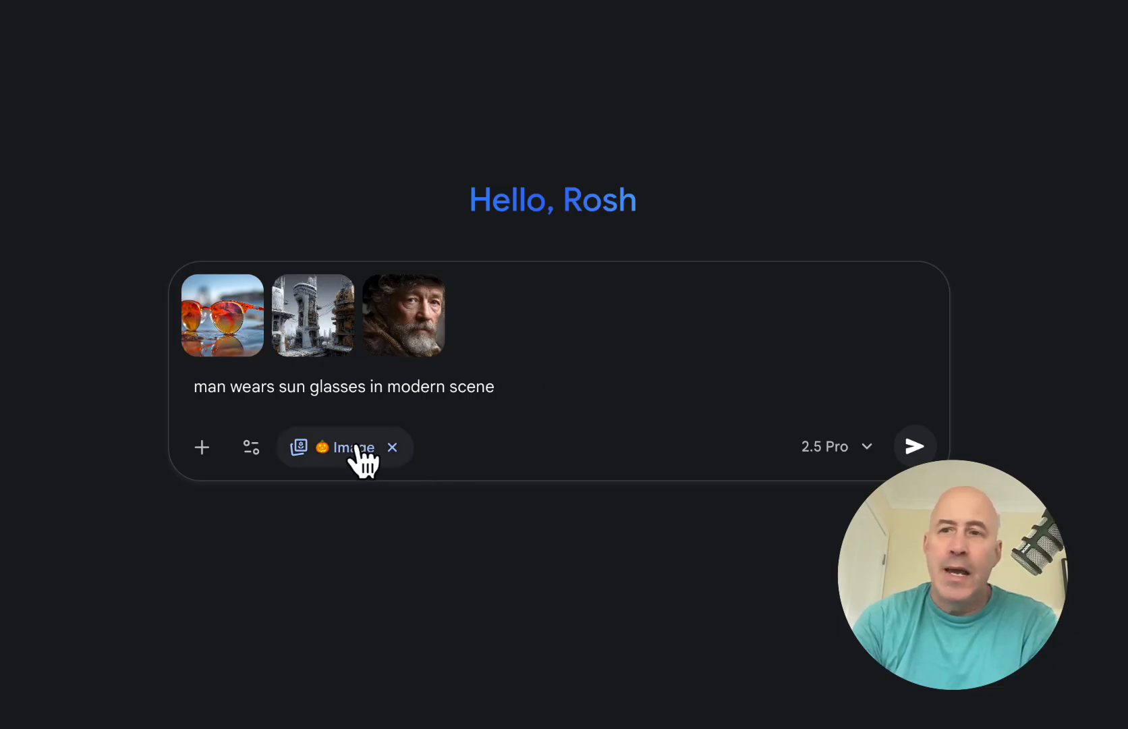
left_click(914, 446)
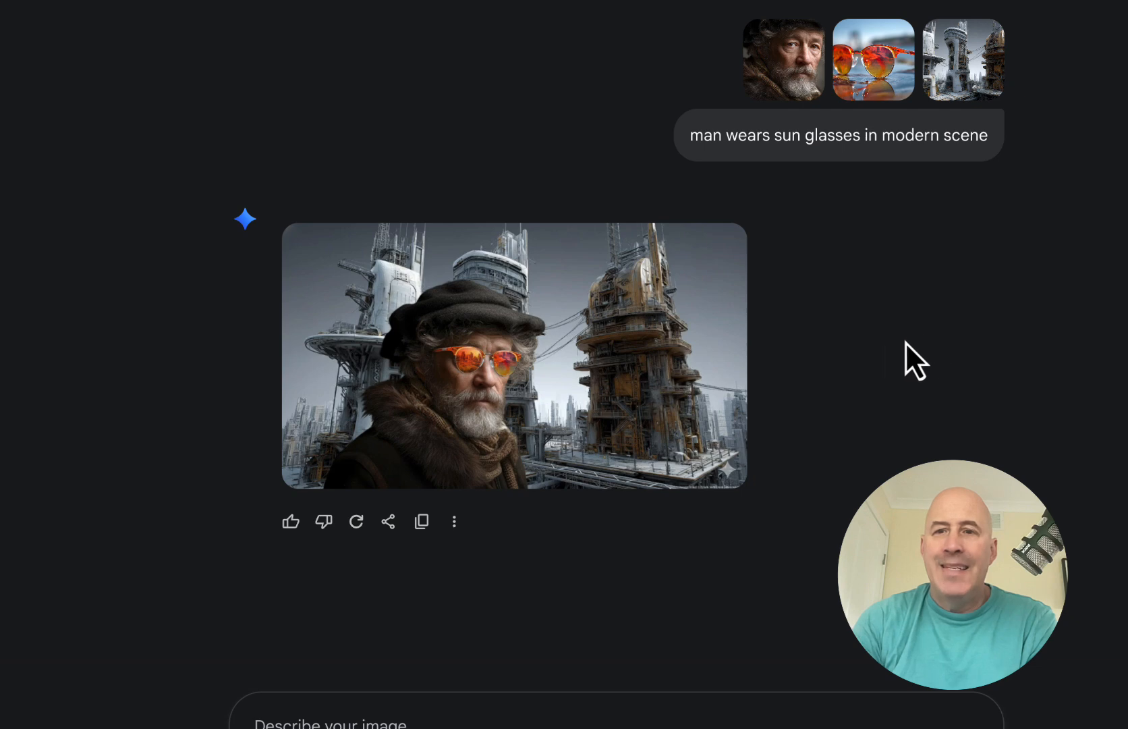
Step: Enlarge the Gemini result of the bearded man in orange sunglasses before futuristic towers
left_click(544, 361)
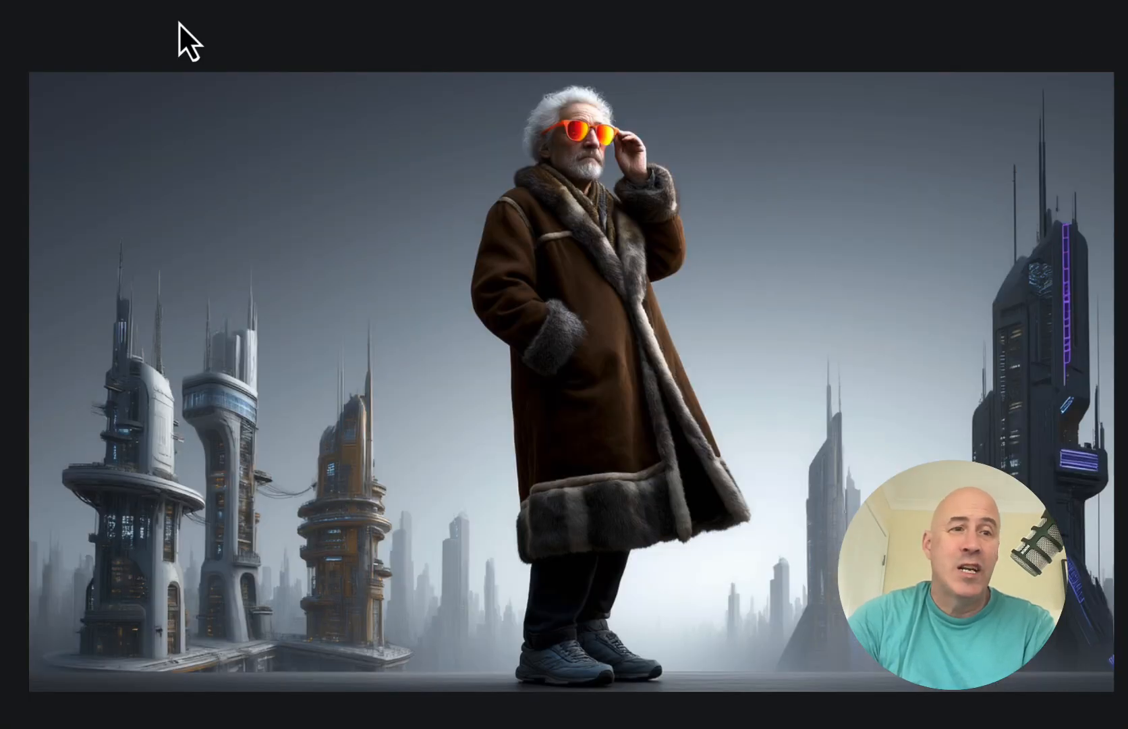
Step: Close the Gemini image and return to the Kling AI elements panel
left_click(131, 31)
mouse_move(195, 402)
scroll(195, 402, "up", 2)
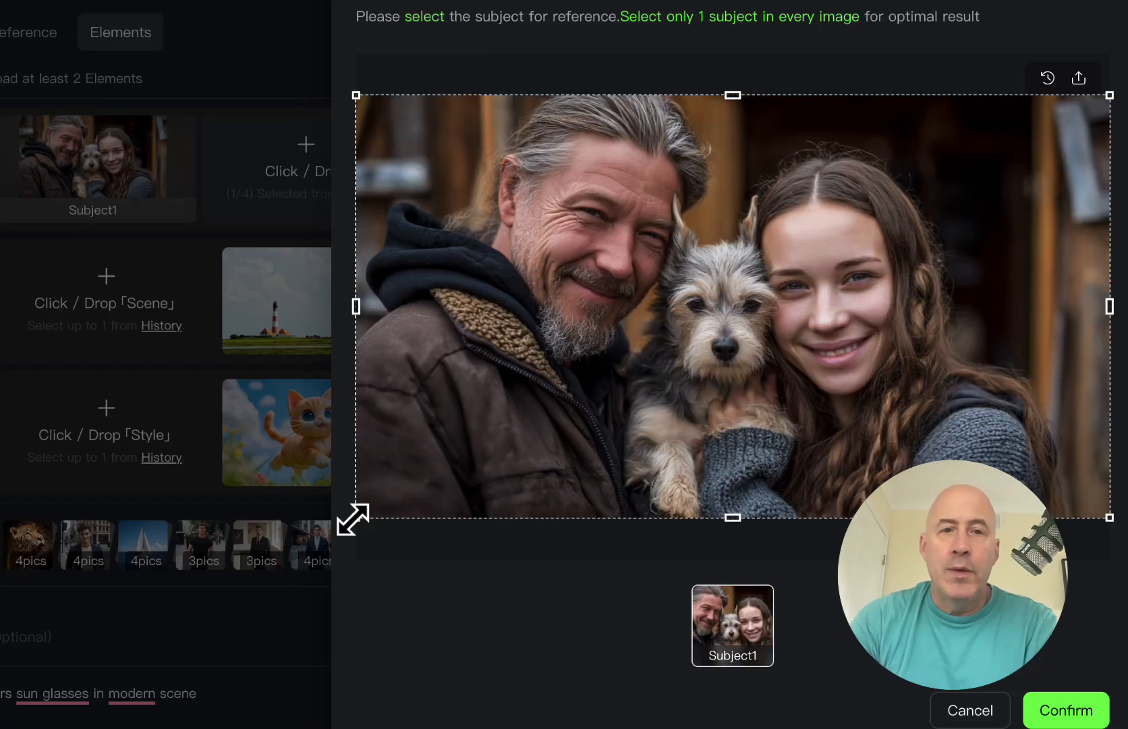
Step: Crop the man-woman-dog photo down to the woman and confirm her as Subject1
left_click_drag(356, 518, 739, 422)
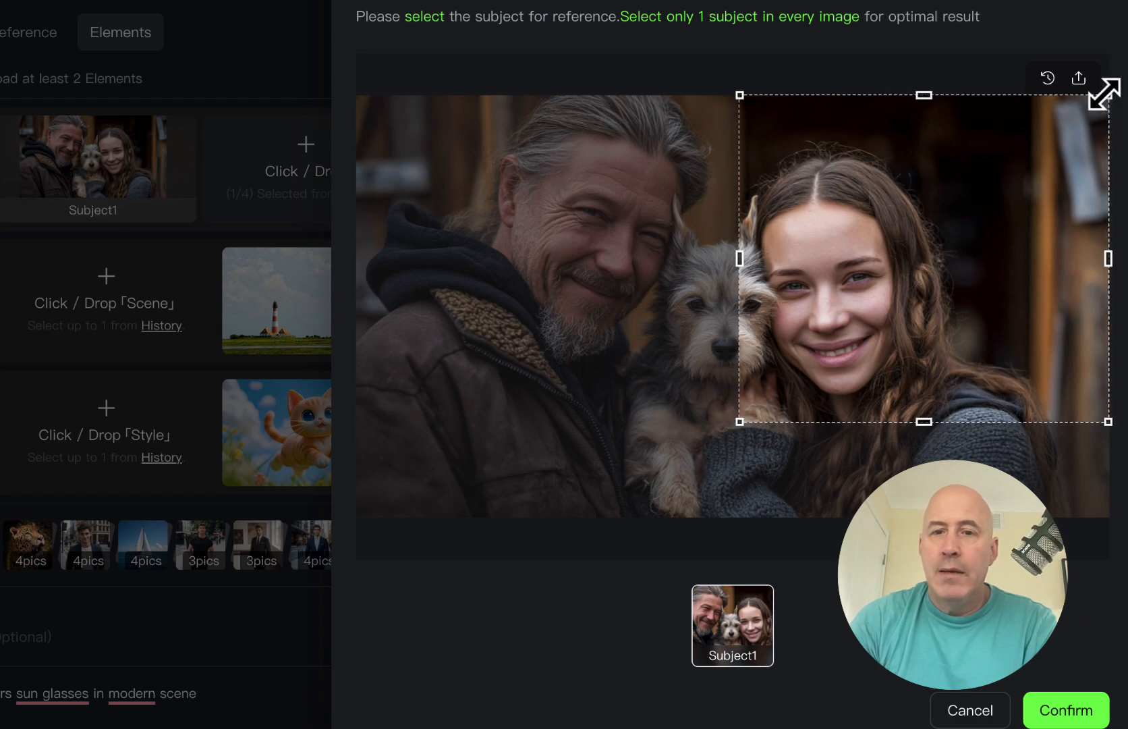
left_click_drag(1109, 95, 958, 159)
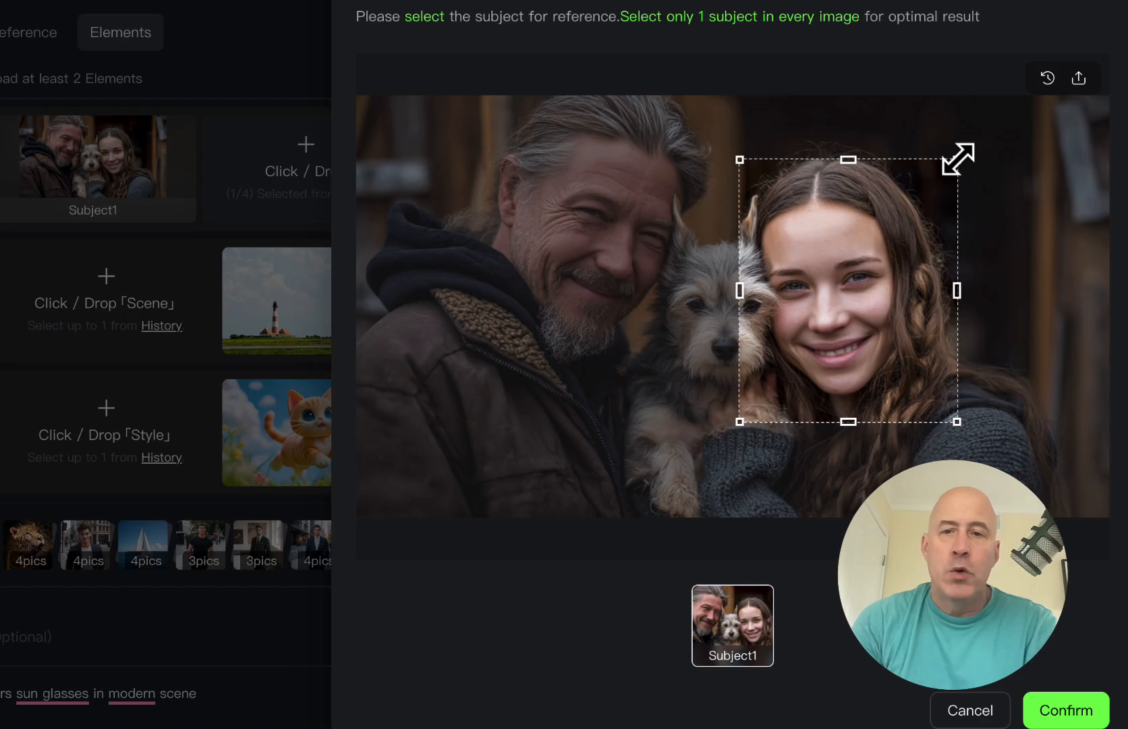
left_click(1066, 711)
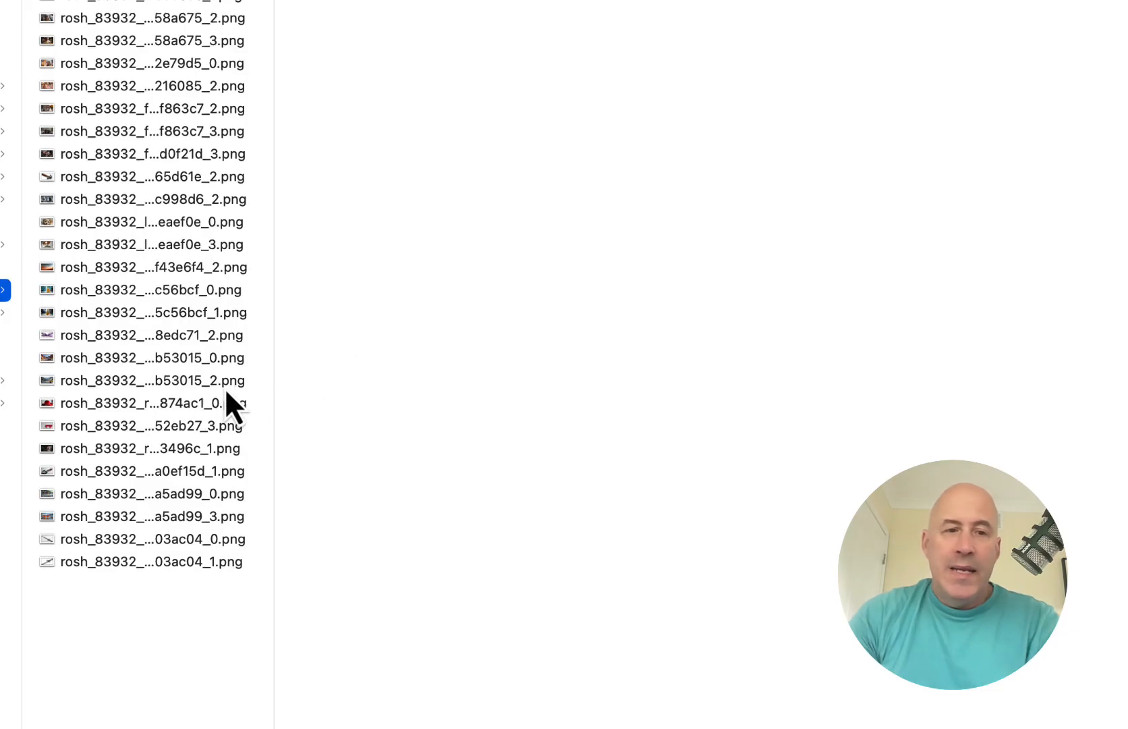
Step: Upload the aviator sunglasses image as the Subject2 element
left_click(225, 385)
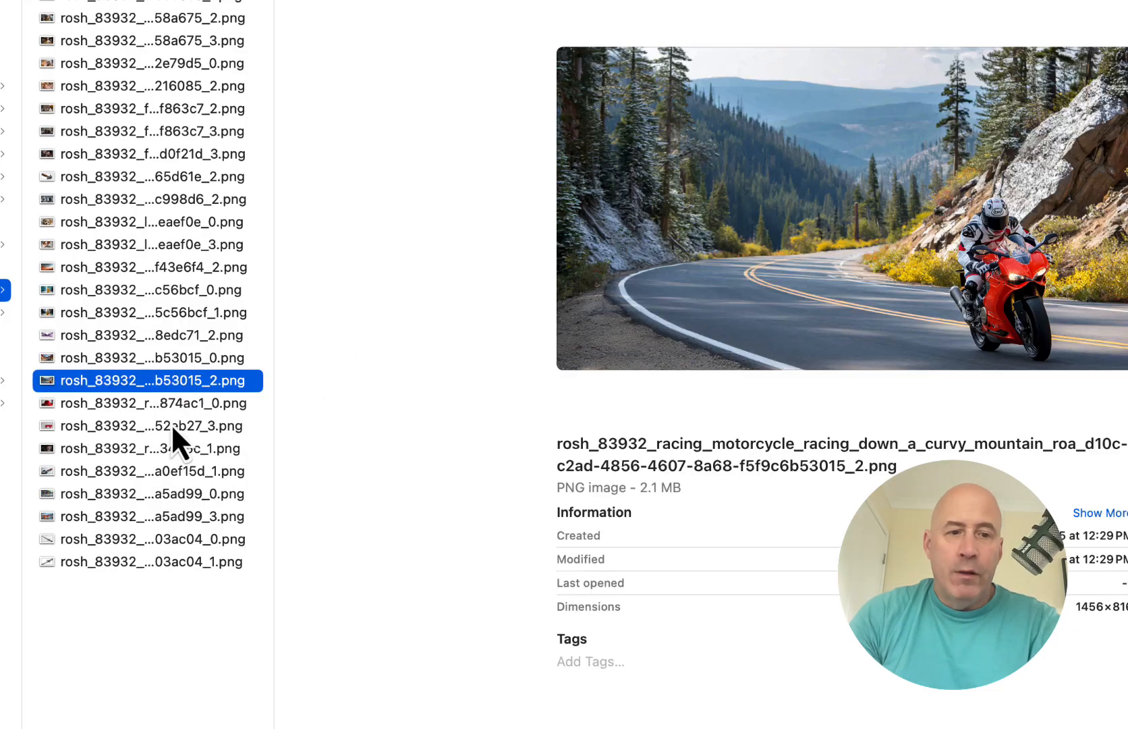
left_click(161, 471)
left_click(160, 493)
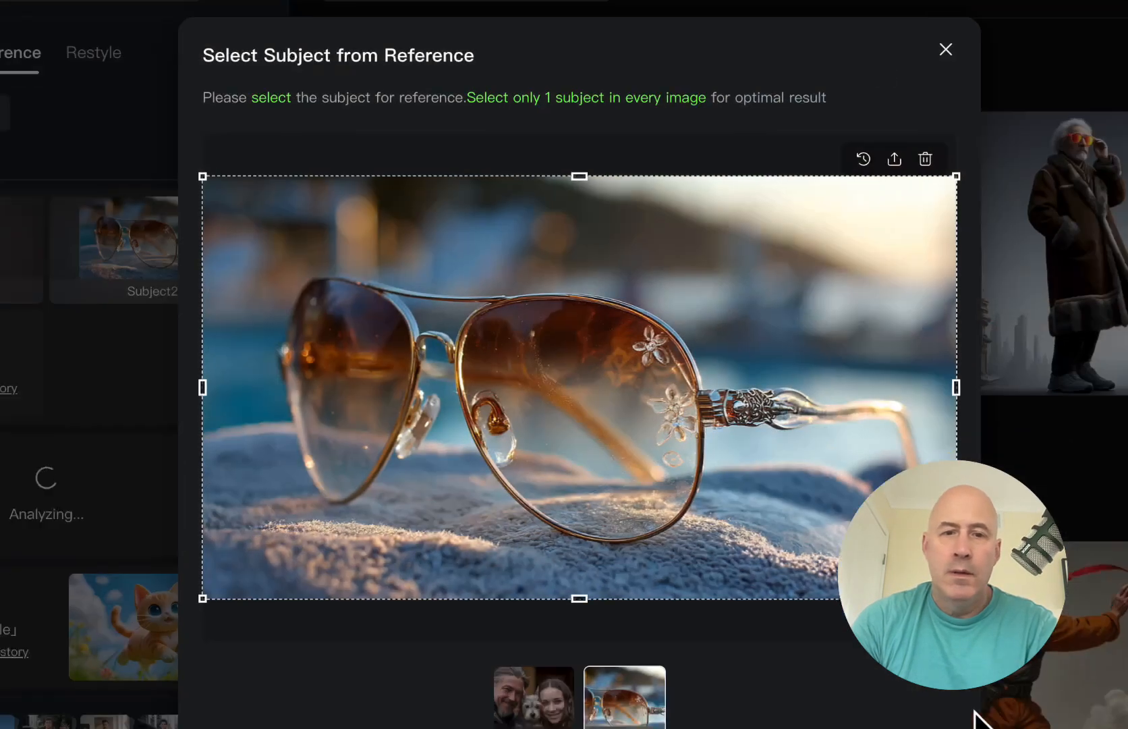
left_click(680, 727)
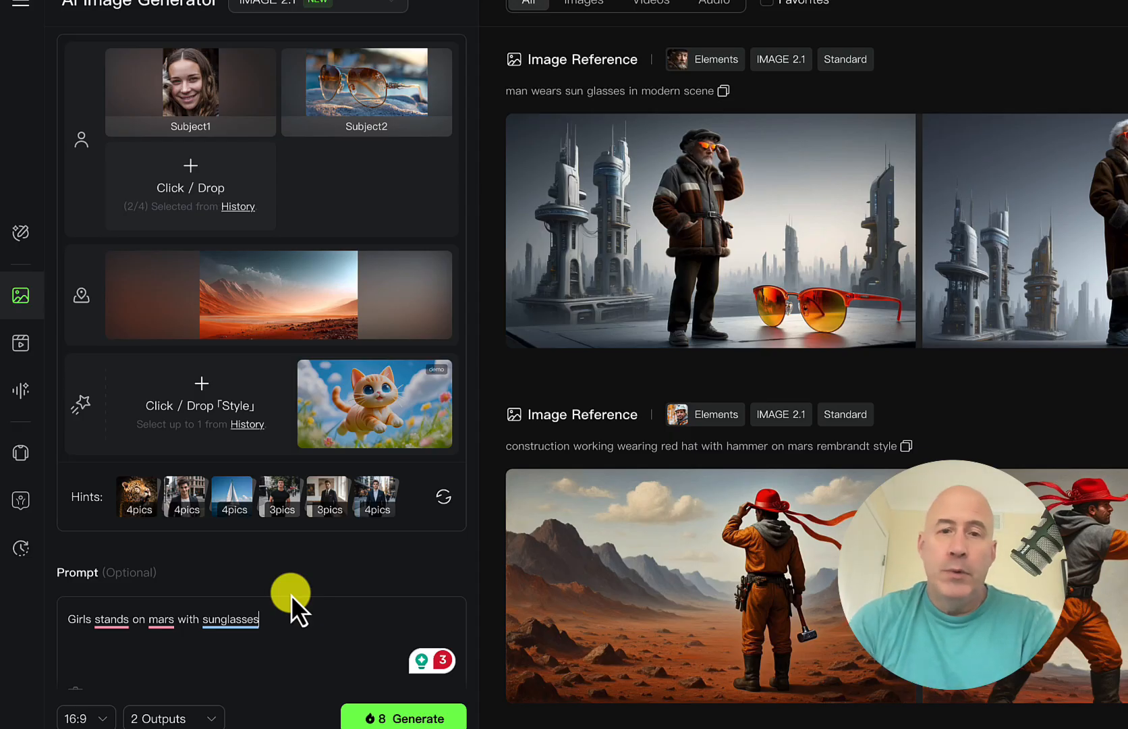
Step: Generate the Kling AI image of the girl and her dog on Mars with aviator sunglasses
mouse_move(812, 290)
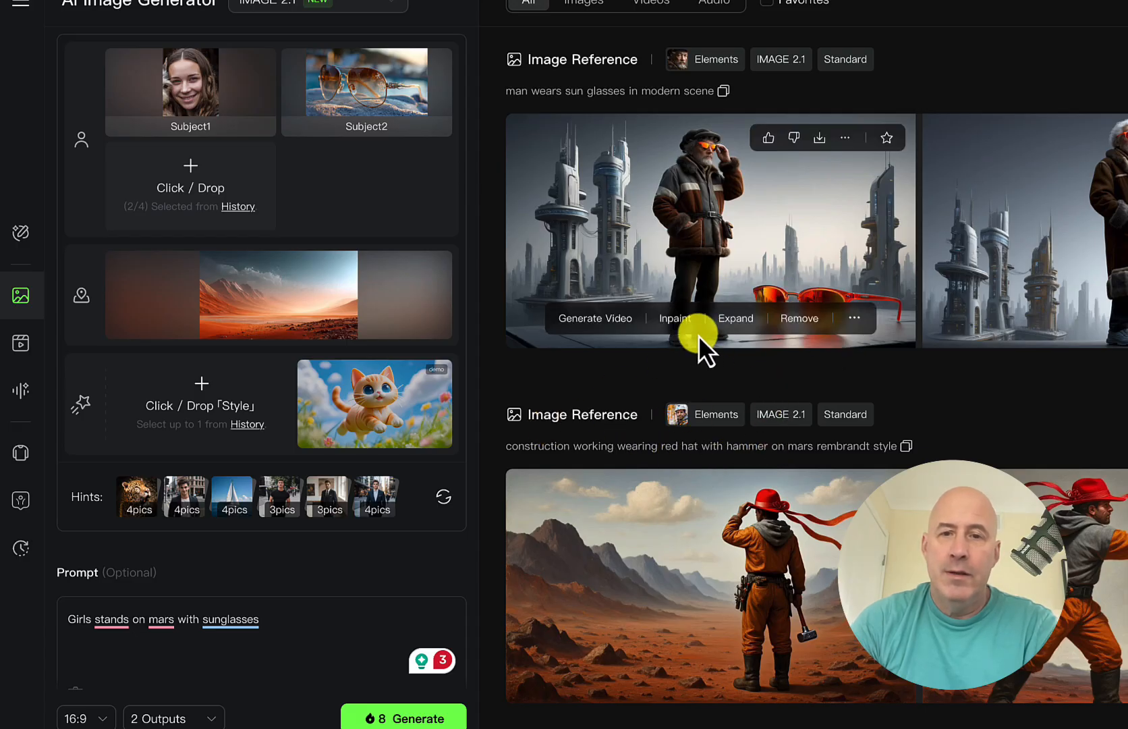
left_click(403, 718)
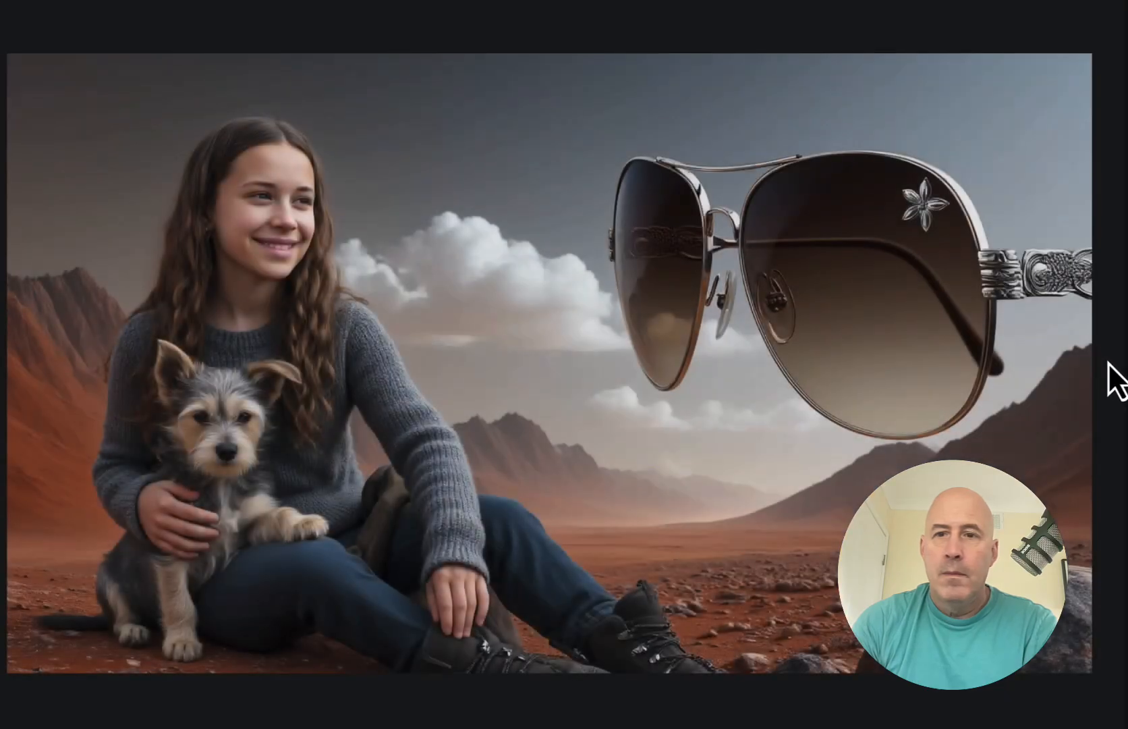